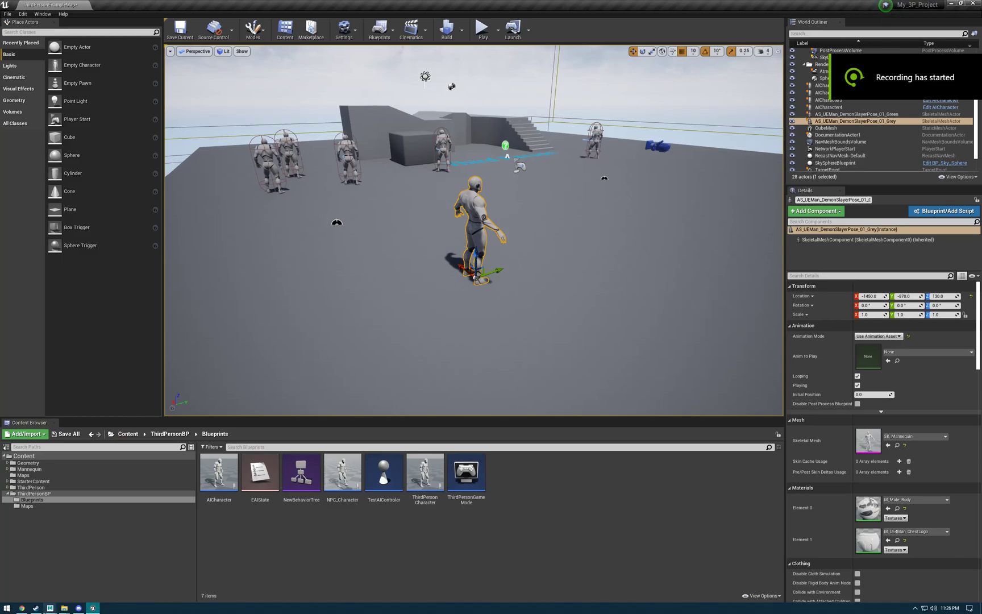
- View the grey mannequin in the Unreal level and briefly check the posed characters in the Maya scene
{"action": "key", "text": "a"}
{"action": "right_click_drag", "start_coordinate": [474, 230], "coordinate": [426, 193]}
{"action": "key", "text": "d"}
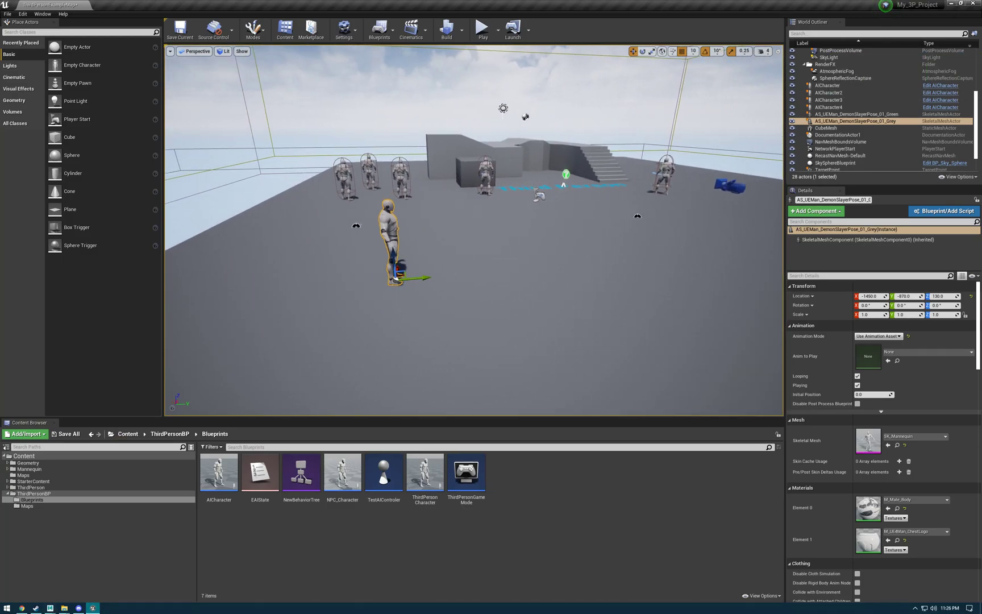
{"action": "left_click", "coordinate": [50, 608]}
{"action": "left_click", "coordinate": [32, 574]}
{"action": "left_click_drag", "start_coordinate": [240, 281], "coordinate": [232, 282], "text": "alt"}
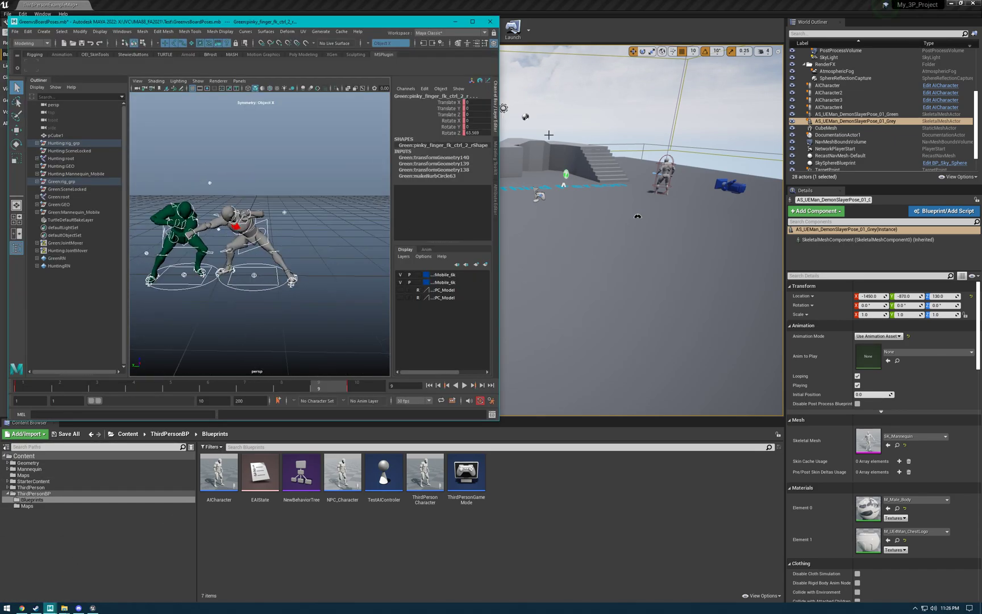
{"action": "left_click", "coordinate": [546, 12]}
{"action": "right_click_drag", "start_coordinate": [562, 169], "coordinate": [591, 165]}
{"action": "key", "text": "w"}
{"action": "key", "text": "a"}
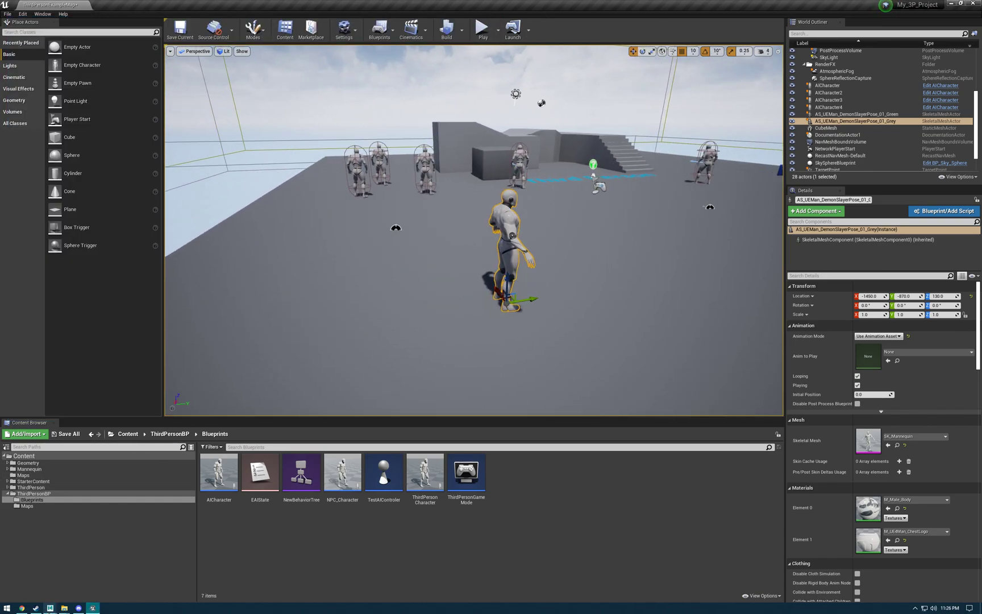
- Switch to Maya and enlarge its window around the two posed mannequins
{"action": "left_click", "coordinate": [36, 579]}
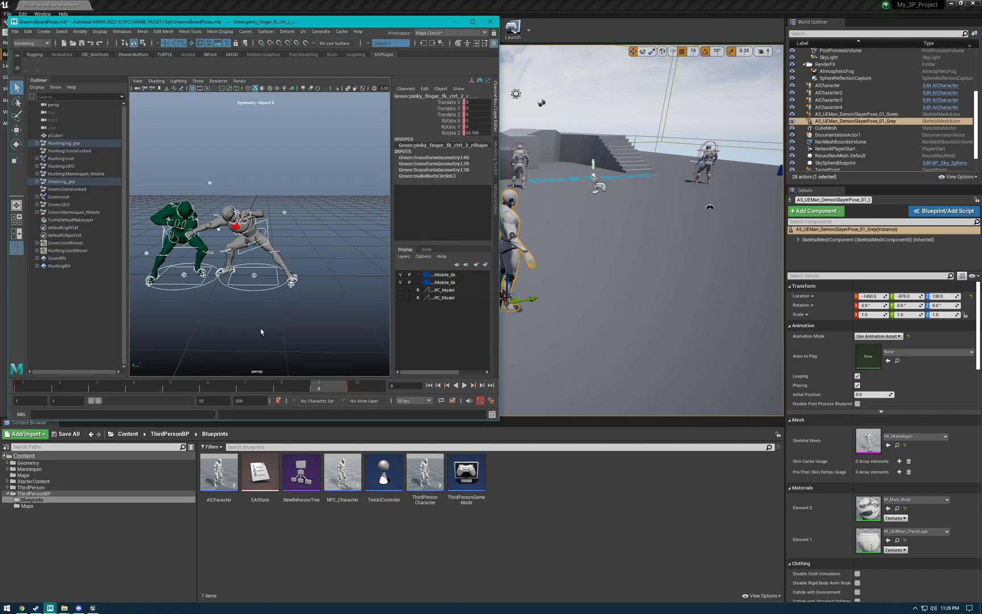
{"action": "left_click_drag", "start_coordinate": [268, 333], "coordinate": [319, 293], "text": "alt"}
{"action": "left_click", "coordinate": [287, 319]}
{"action": "left_click_drag", "start_coordinate": [498, 420], "coordinate": [668, 477]}
{"action": "left_click_drag", "start_coordinate": [427, 333], "coordinate": [403, 349], "text": "alt"}
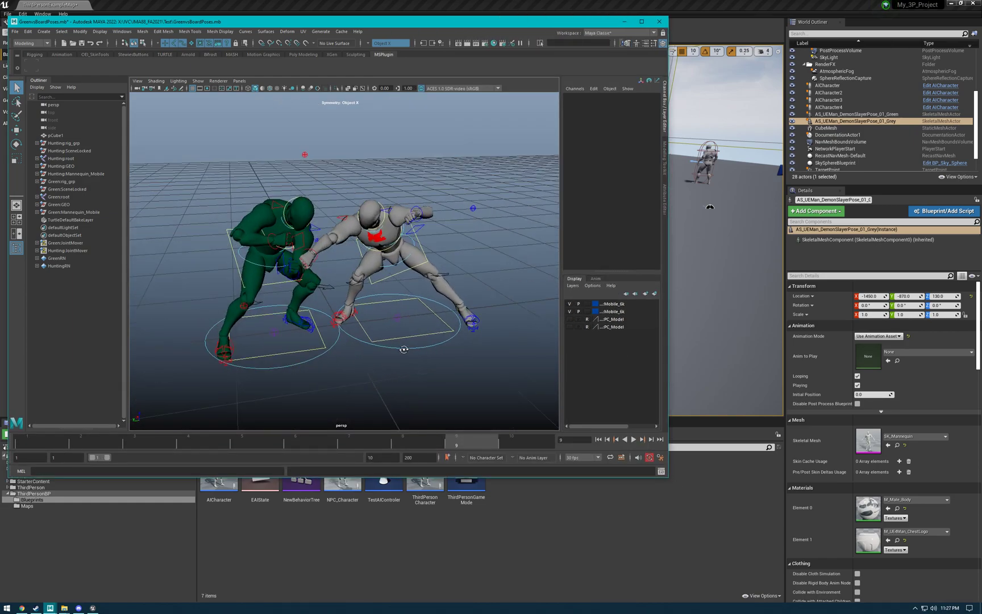
- Play the animation and examine the green and grey mannequins' poses from several angles
{"action": "left_click_drag", "start_coordinate": [318, 377], "coordinate": [320, 379], "text": "alt"}
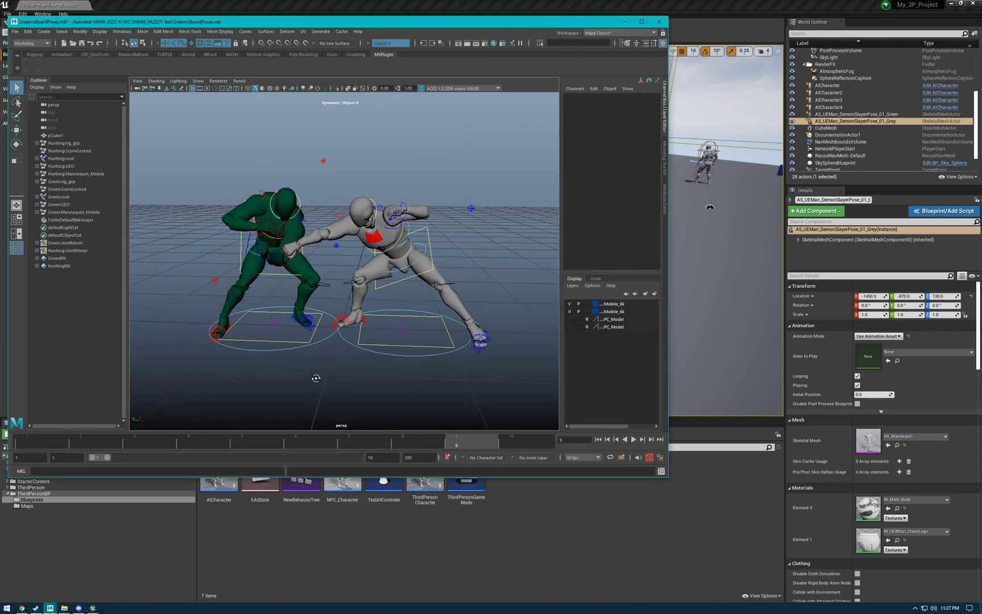
{"action": "key", "text": "alt+v"}
{"action": "key", "text": "alt+v"}
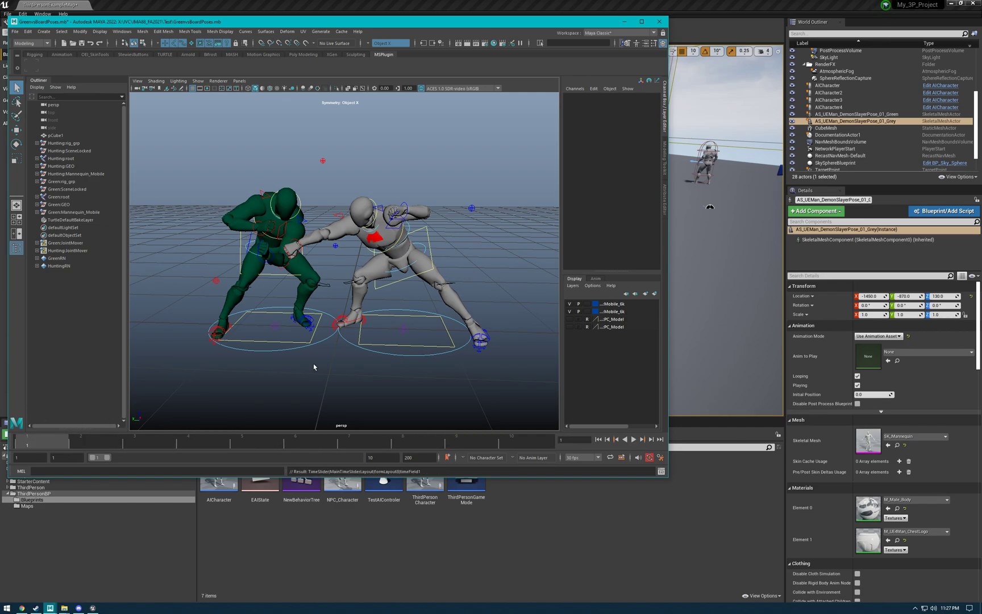
{"action": "left_click_drag", "start_coordinate": [501, 403], "coordinate": [138, 129]}
{"action": "left_click_drag", "start_coordinate": [398, 380], "coordinate": [341, 376], "text": "alt"}
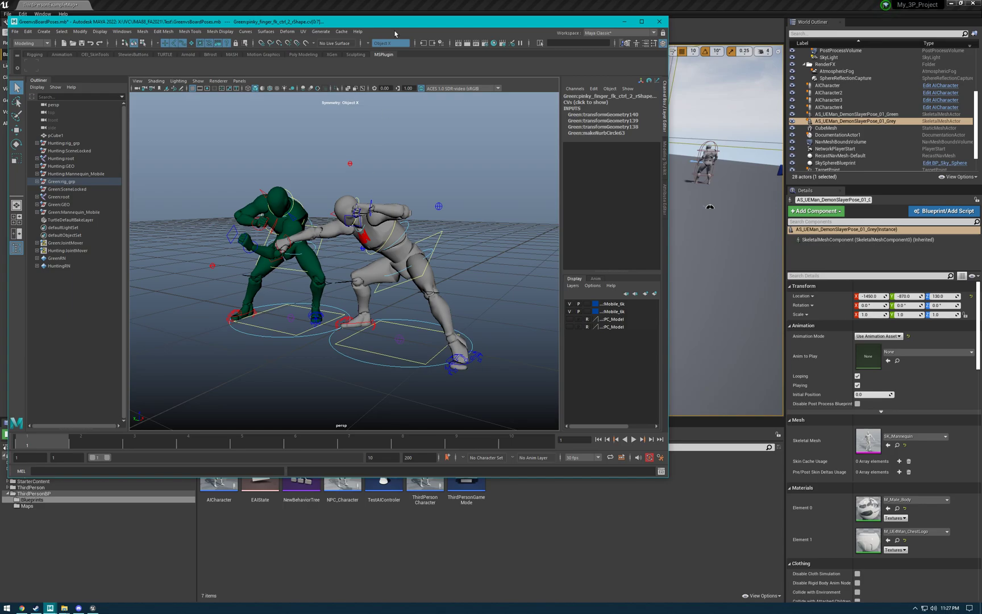
{"action": "left_click_drag", "start_coordinate": [415, 27], "coordinate": [395, 29]}
{"action": "left_click_drag", "start_coordinate": [198, 161], "coordinate": [142, 411], "text": "alt"}
{"action": "key", "text": "alt+v"}
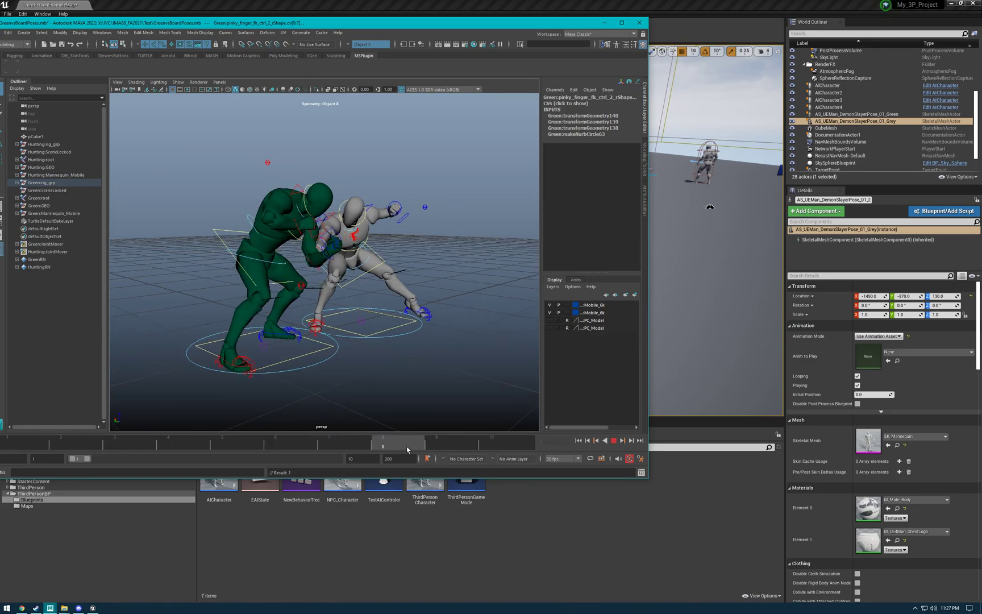
{"action": "key", "text": "alt+v"}
{"action": "mouse_move", "coordinate": [384, 399]}
{"action": "left_mouse_down", "text": "alt"}
{"action": "mouse_move", "coordinate": [312, 386]}
{"action": "mouse_move", "coordinate": [364, 381]}
{"action": "mouse_move", "coordinate": [350, 391]}
{"action": "mouse_move", "coordinate": [370, 390]}
{"action": "left_mouse_up", "text": "alt"}
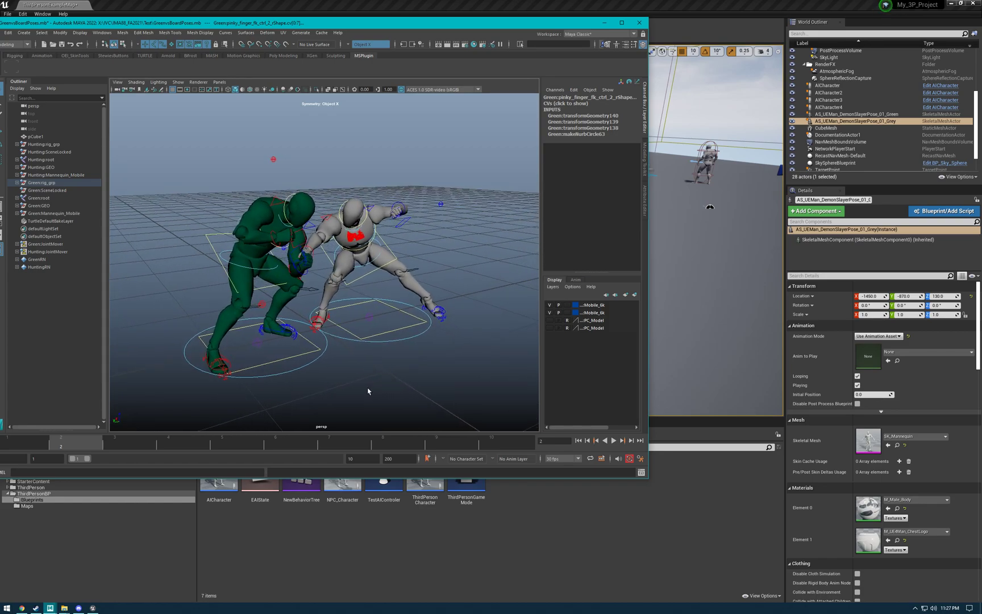
- Select the Hunting:root and Green:root joints in turn to compare the two skeletons
{"action": "left_click", "coordinate": [57, 159]}
{"action": "left_click", "coordinate": [51, 198]}
{"action": "left_click", "coordinate": [57, 161]}
{"action": "left_click", "coordinate": [54, 198]}
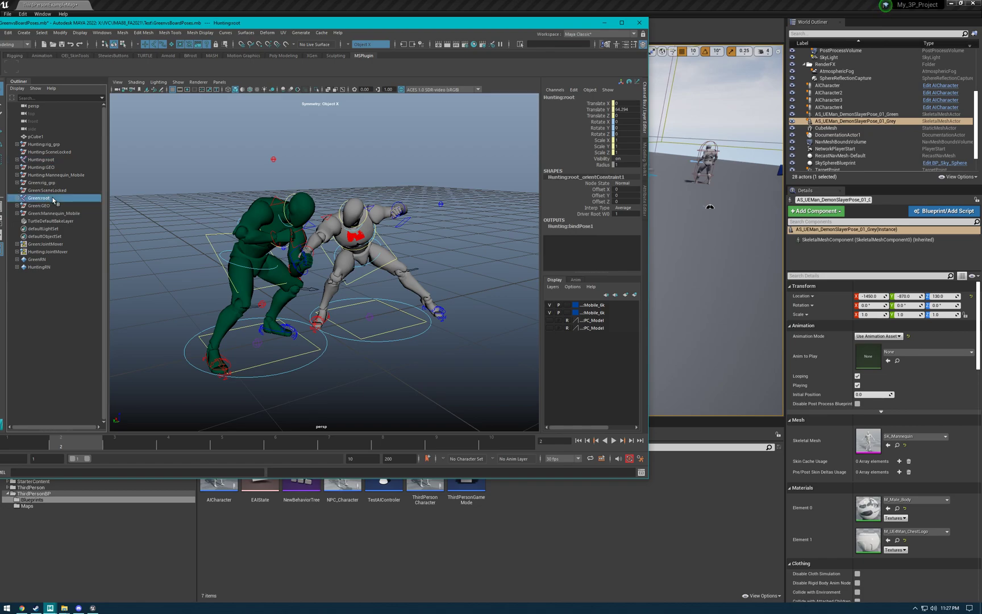
{"action": "left_click", "coordinate": [56, 161]}
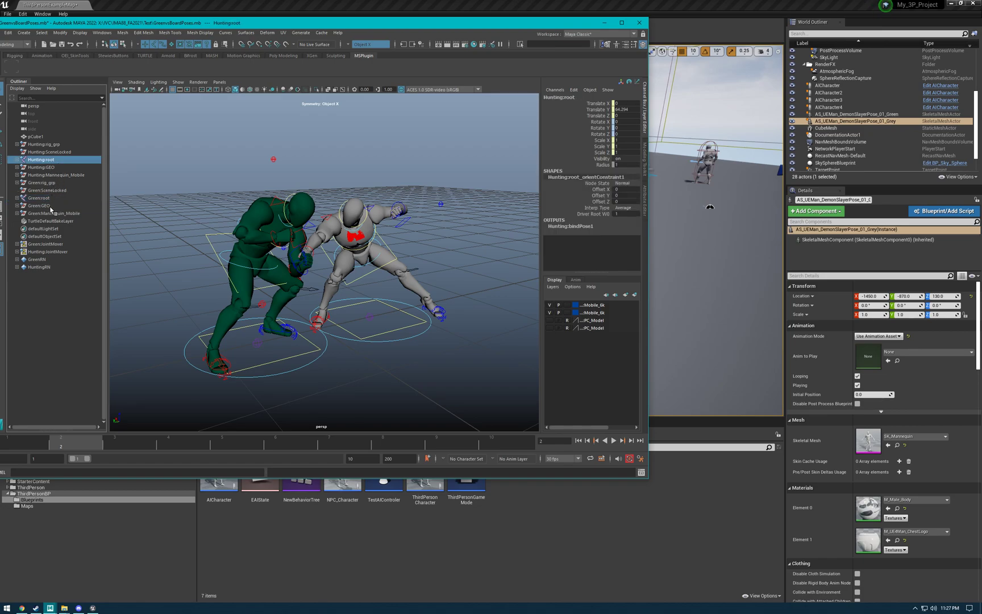
{"action": "left_click", "coordinate": [51, 198]}
- Open the Reference Editor, check the Green and Hunting references, reload the Hunting mannequin, and close the editor
{"action": "left_click_drag", "start_coordinate": [27, 25], "coordinate": [65, 32]}
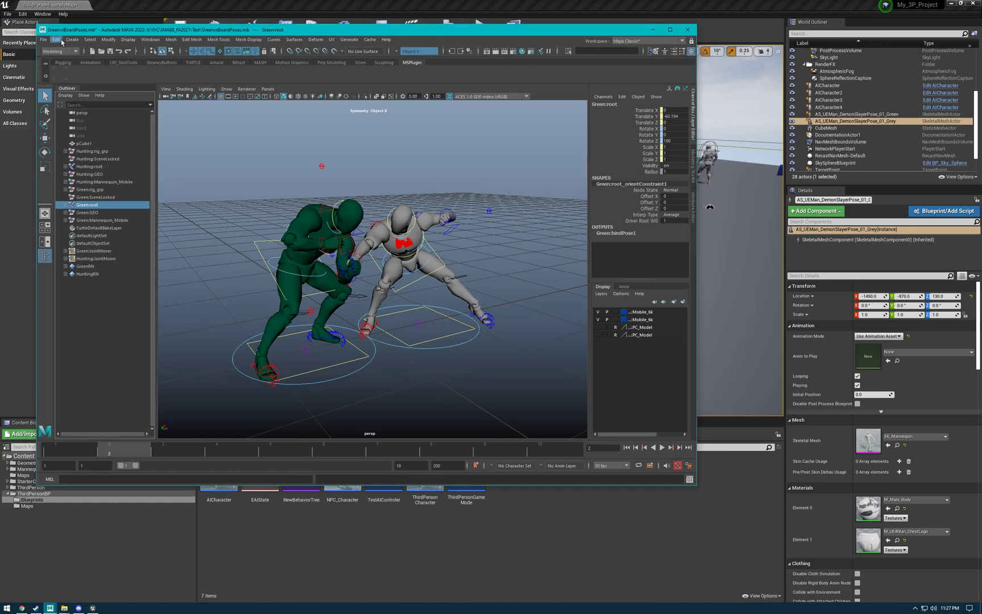
{"action": "left_click", "coordinate": [43, 39]}
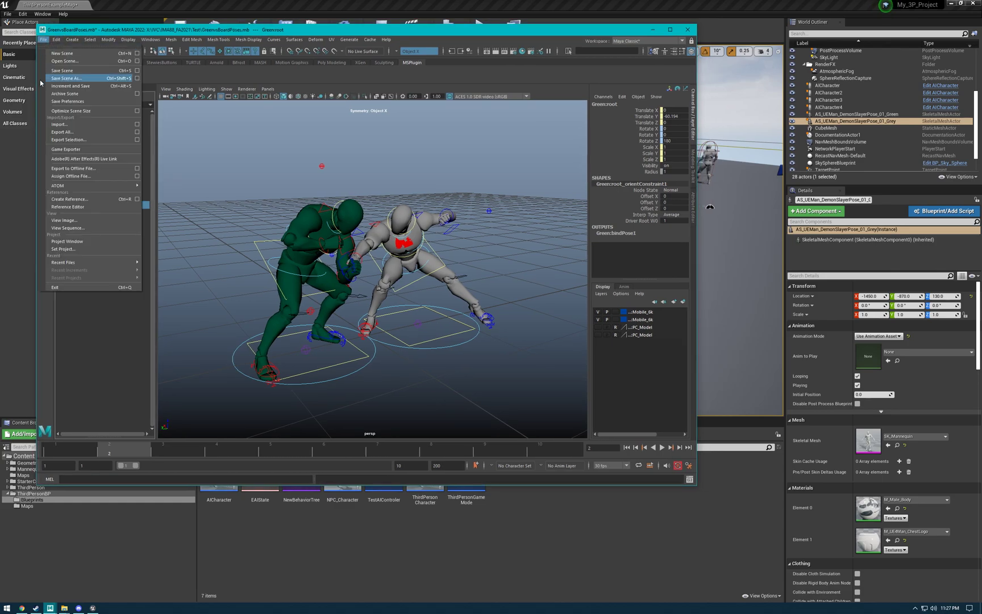
{"action": "left_click", "coordinate": [78, 207]}
{"action": "left_click", "coordinate": [187, 161]}
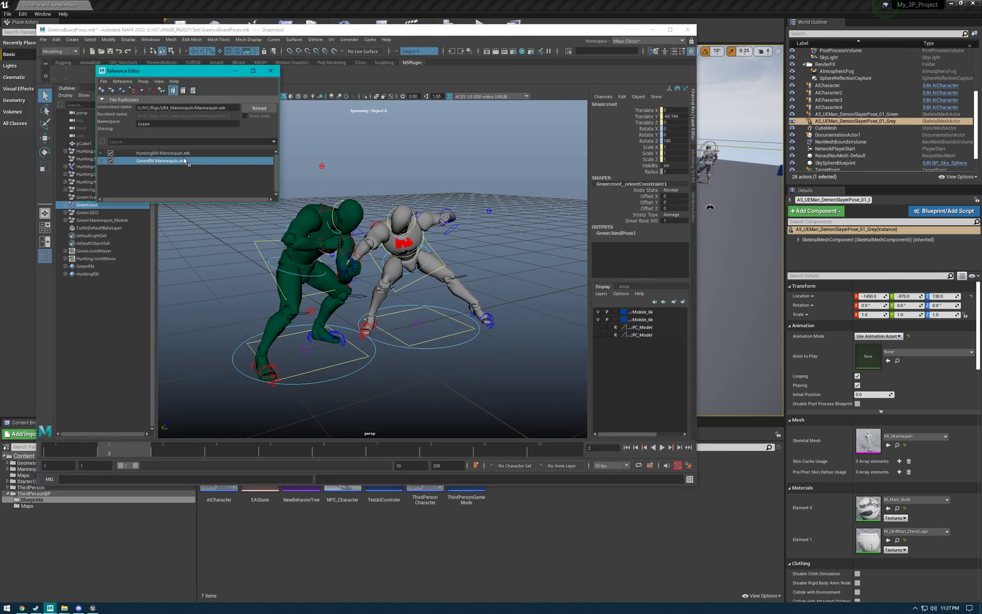
{"action": "left_click", "coordinate": [185, 154]}
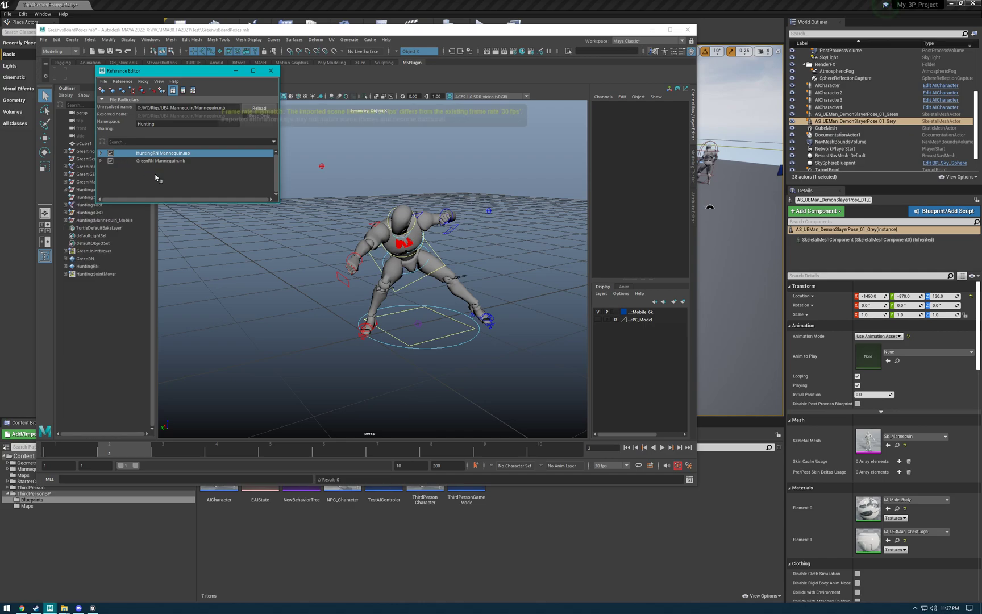
{"action": "left_click_drag", "start_coordinate": [368, 265], "coordinate": [356, 250], "text": "alt"}
{"action": "left_click", "coordinate": [270, 70]}
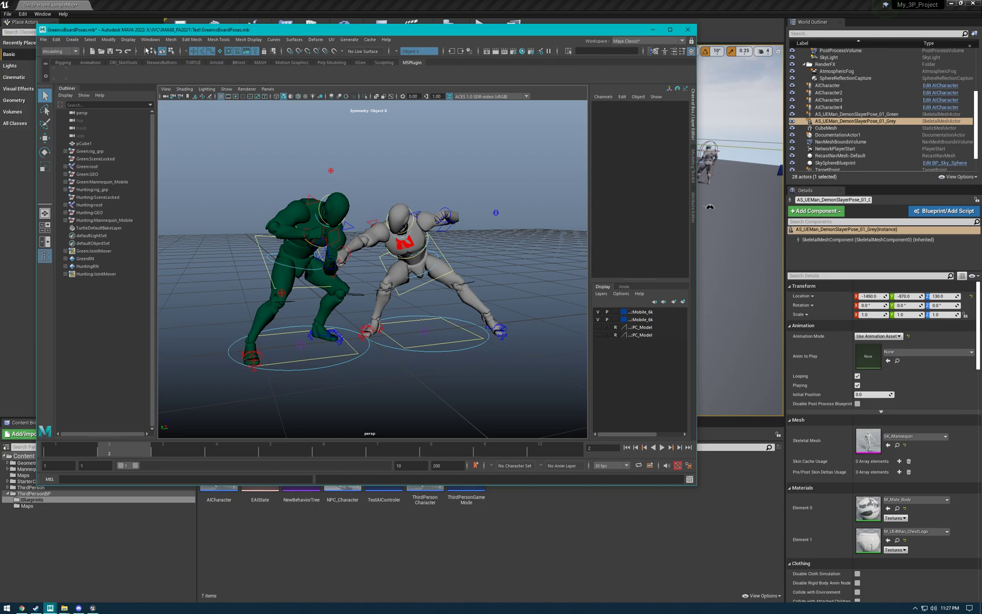
- Open the Game Exporter and enlarge its window
{"action": "left_click", "coordinate": [44, 40]}
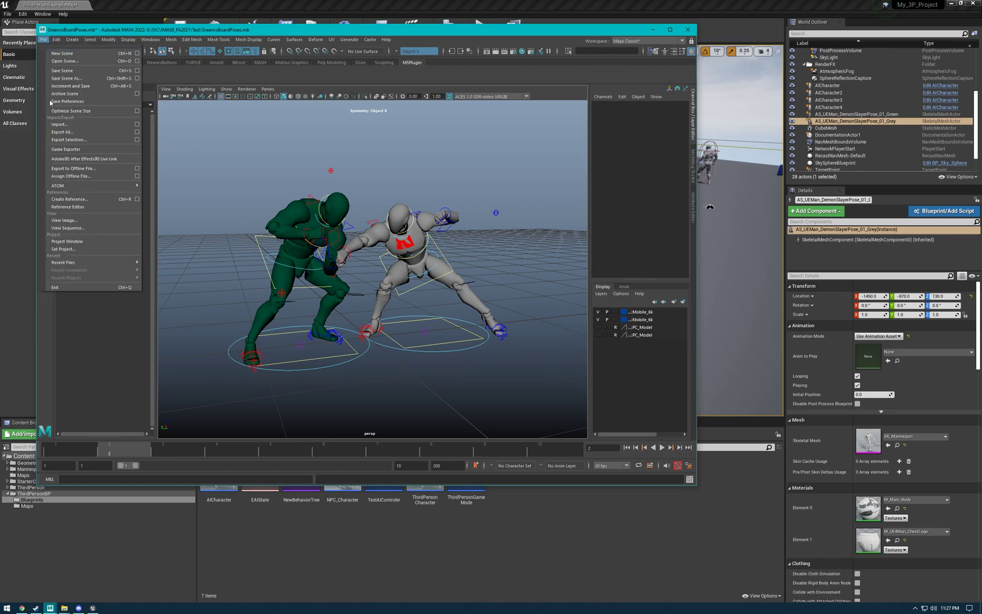
{"action": "left_click", "coordinate": [75, 149]}
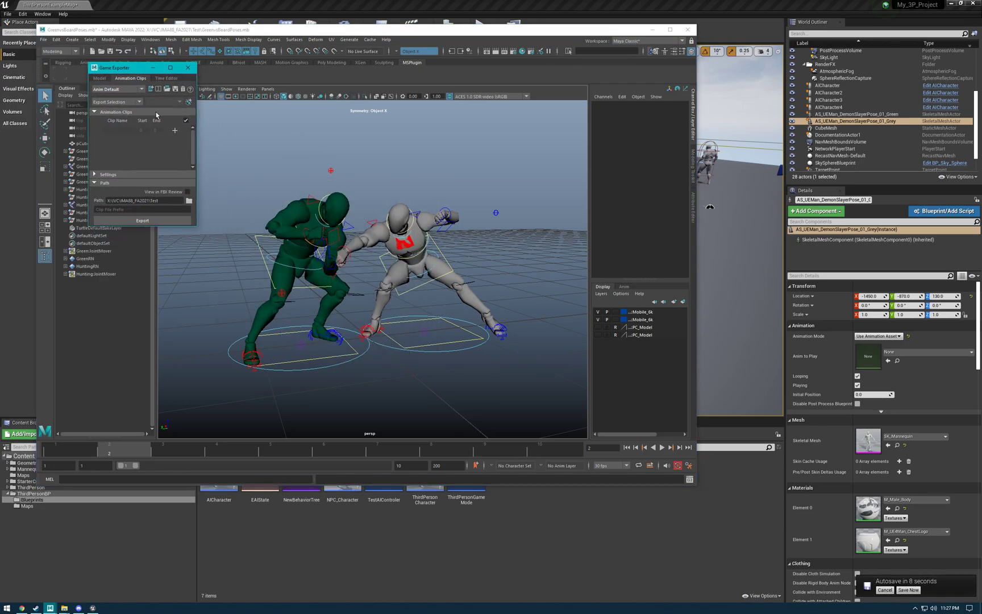
{"action": "left_click_drag", "start_coordinate": [200, 228], "coordinate": [276, 431]}
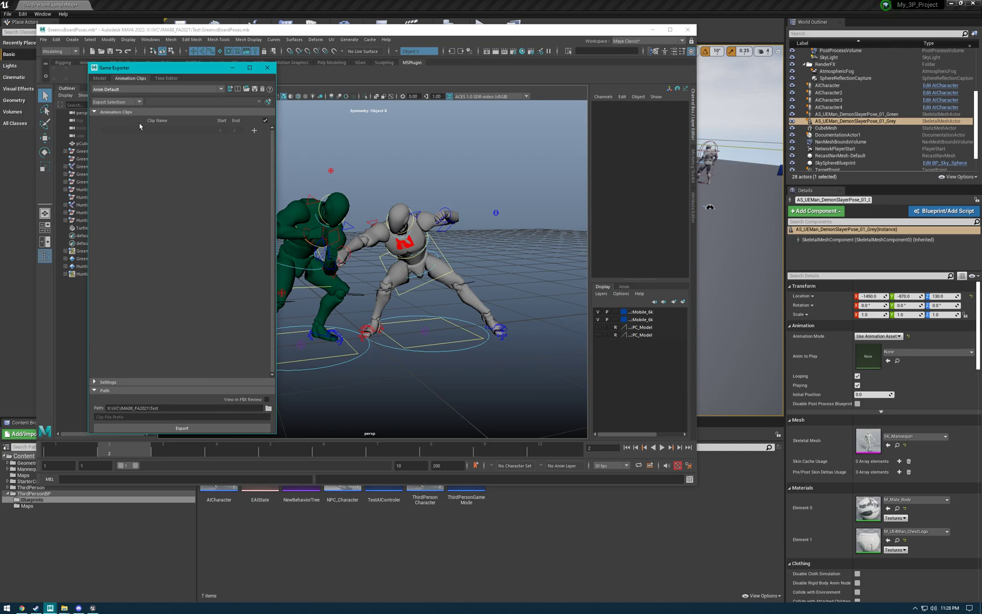
- Review the Game Exporter's Model, Animation Clips and Time Editor modes, ending on Animation Clips with the window beside the viewport
{"action": "left_click", "coordinate": [100, 77]}
{"action": "left_click", "coordinate": [130, 78]}
{"action": "left_click", "coordinate": [166, 78]}
{"action": "left_click", "coordinate": [130, 78]}
{"action": "left_click", "coordinate": [100, 78]}
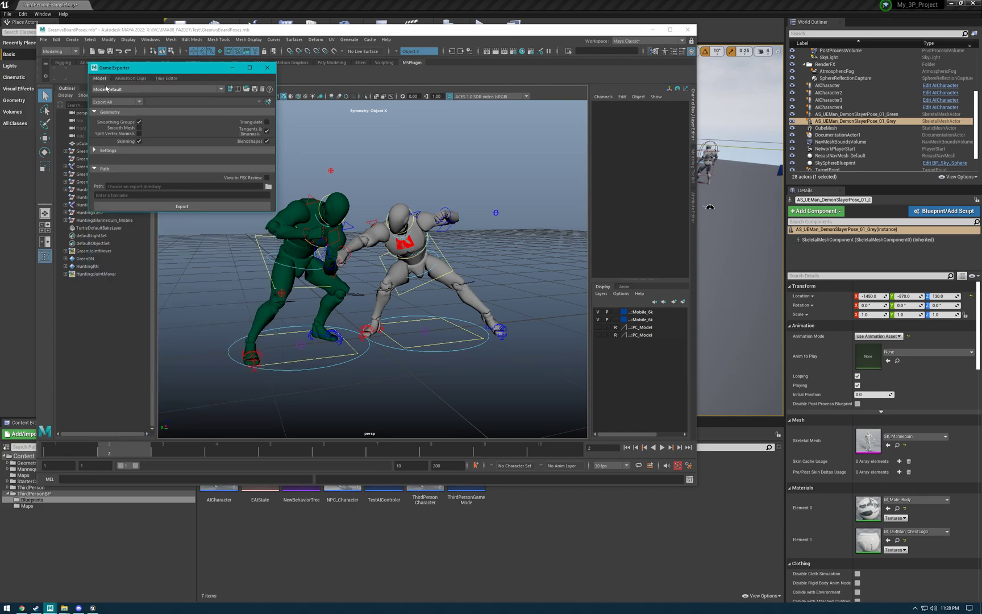
{"action": "left_click_drag", "start_coordinate": [279, 215], "coordinate": [275, 402]}
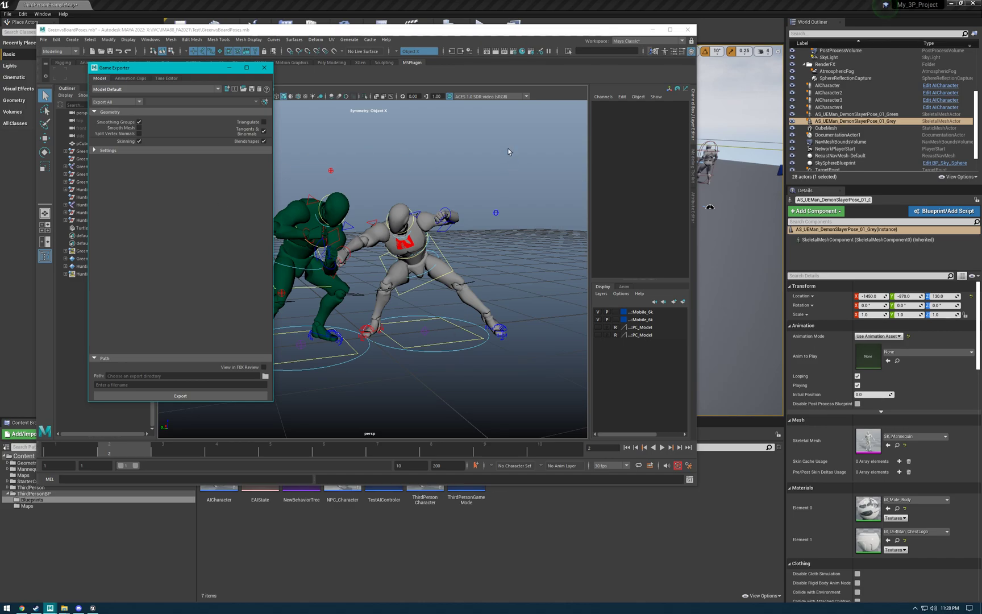
{"action": "left_click_drag", "start_coordinate": [505, 145], "coordinate": [473, 177]}
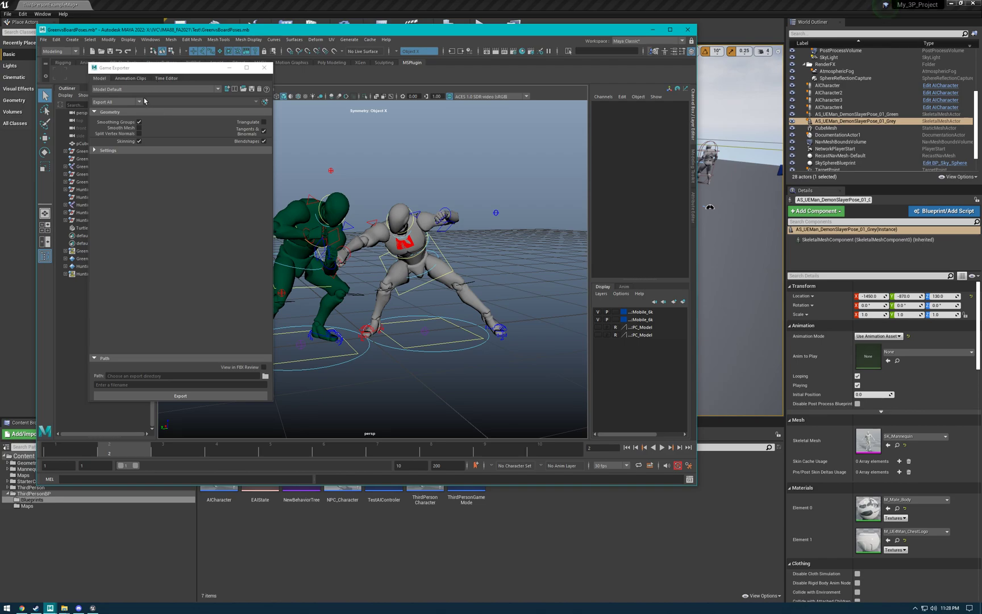
{"action": "left_click", "coordinate": [134, 80]}
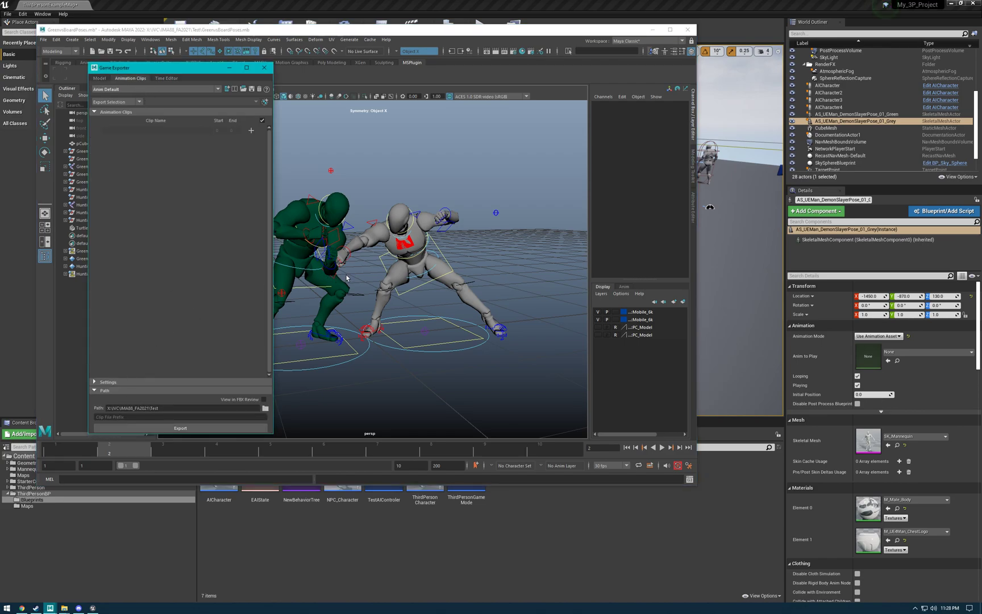
{"action": "left_click_drag", "start_coordinate": [170, 68], "coordinate": [810, 160]}
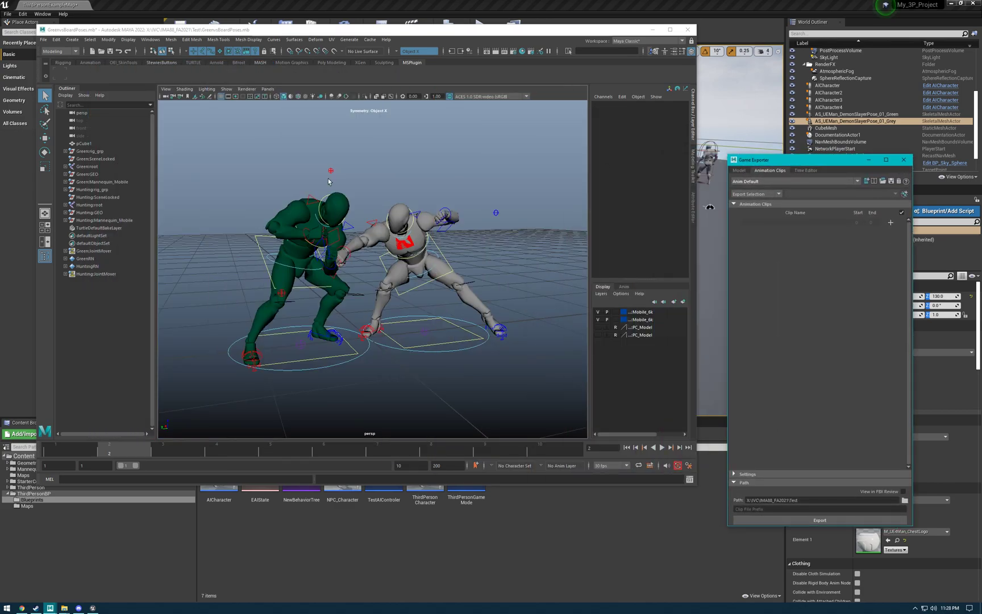
- Examine the Hunting rig group's hierarchy, including its master and body controls, then collapse it
{"action": "left_click", "coordinate": [90, 166]}
{"action": "left_click", "coordinate": [257, 241]}
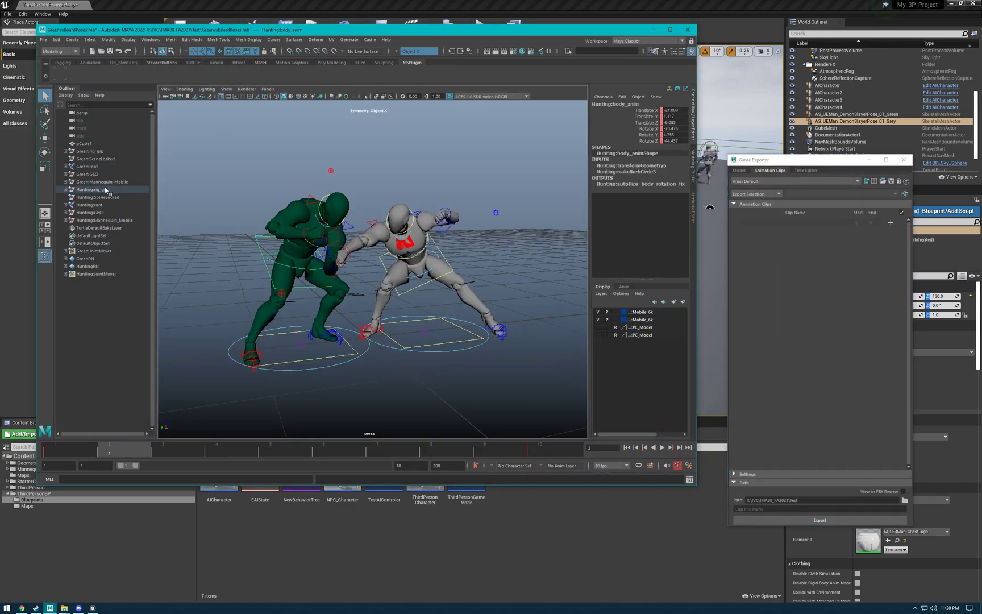
{"action": "key", "text": "f"}
{"action": "left_click", "coordinate": [124, 342]}
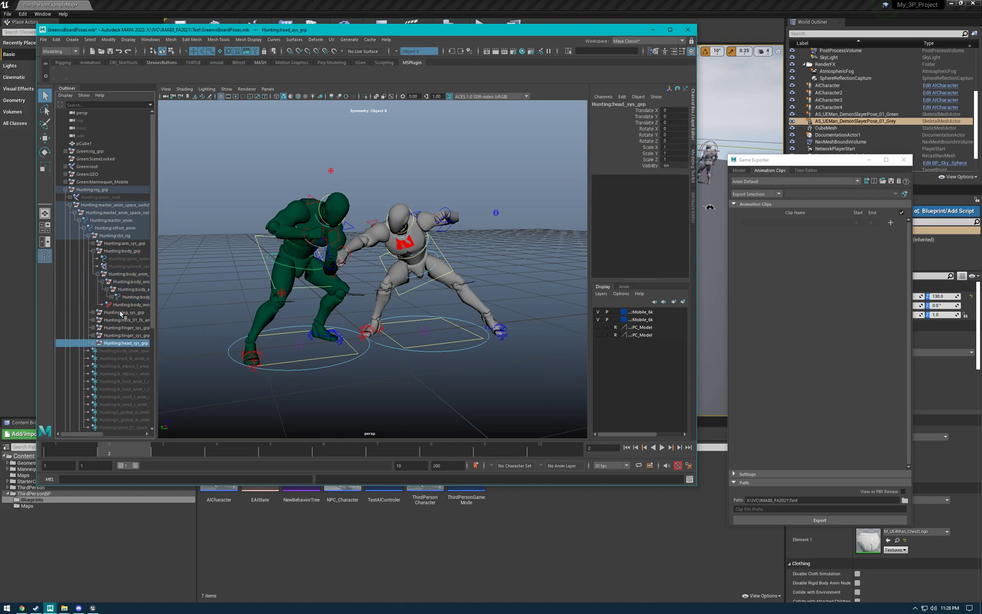
{"action": "left_click_drag", "start_coordinate": [111, 221], "coordinate": [112, 228]}
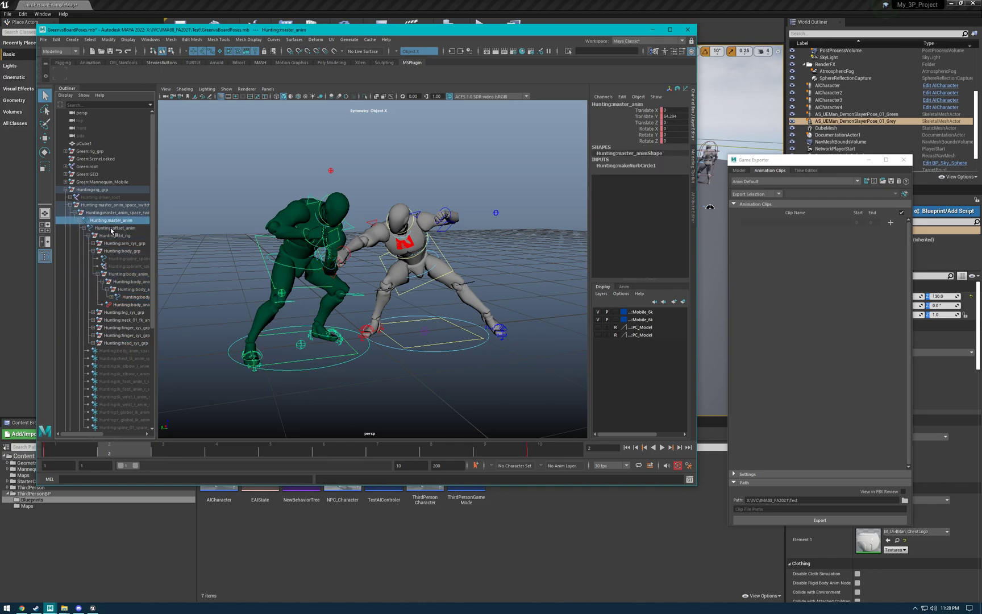
{"action": "left_click", "coordinate": [122, 289], "text": "ctrl"}
{"action": "left_click", "coordinate": [74, 212]}
{"action": "left_click", "coordinate": [69, 205]}
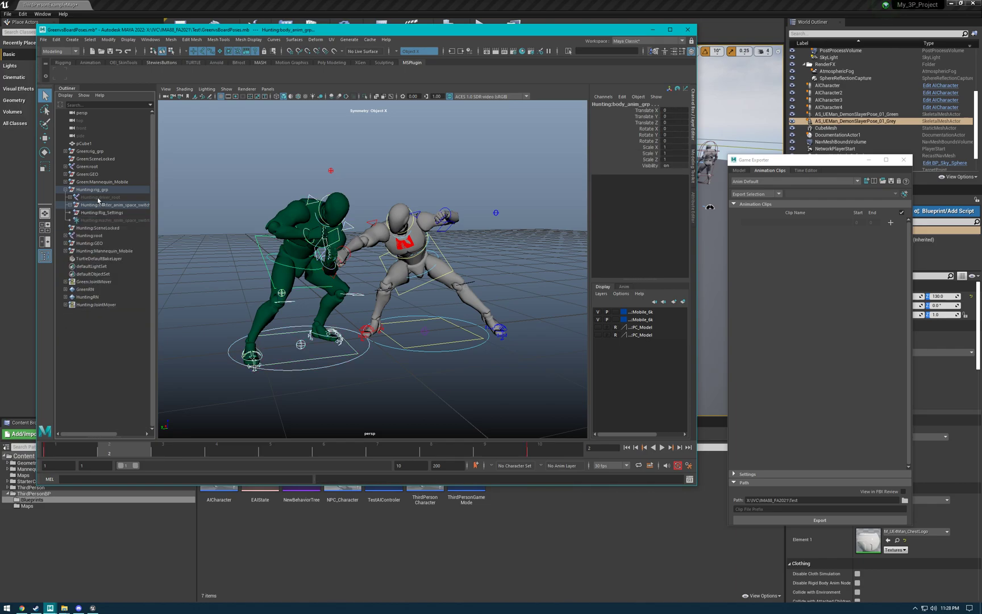
{"action": "left_click", "coordinate": [95, 197]}
- Select the Green:root joint and add two animation clips to the Game Exporter, previewing the first one
{"action": "left_click", "coordinate": [87, 167]}
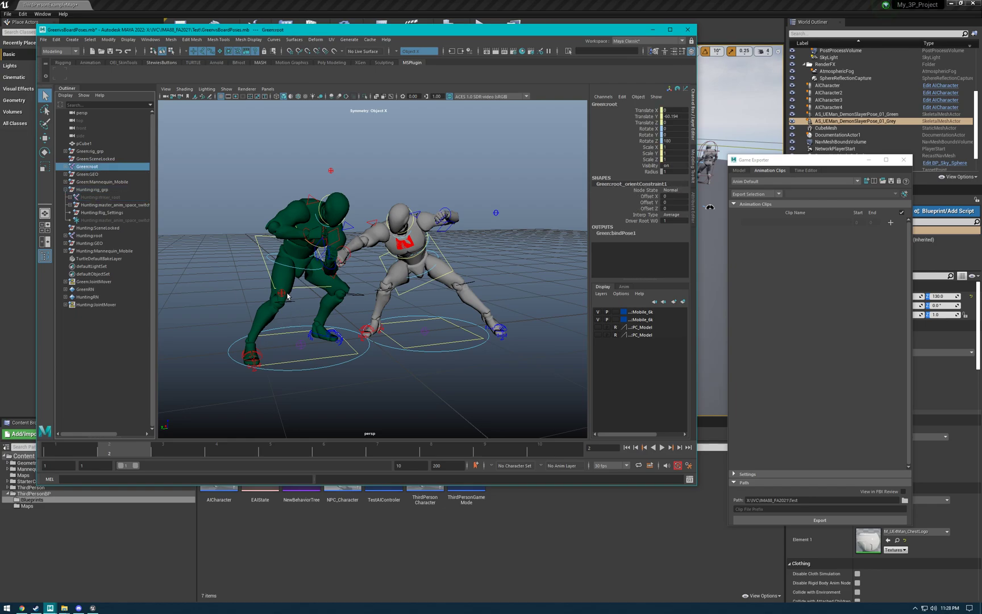
{"action": "mouse_move", "coordinate": [335, 325]}
{"action": "left_mouse_down", "text": "alt"}
{"action": "mouse_move", "coordinate": [347, 336]}
{"action": "mouse_move", "coordinate": [336, 335]}
{"action": "left_mouse_up", "text": "alt"}
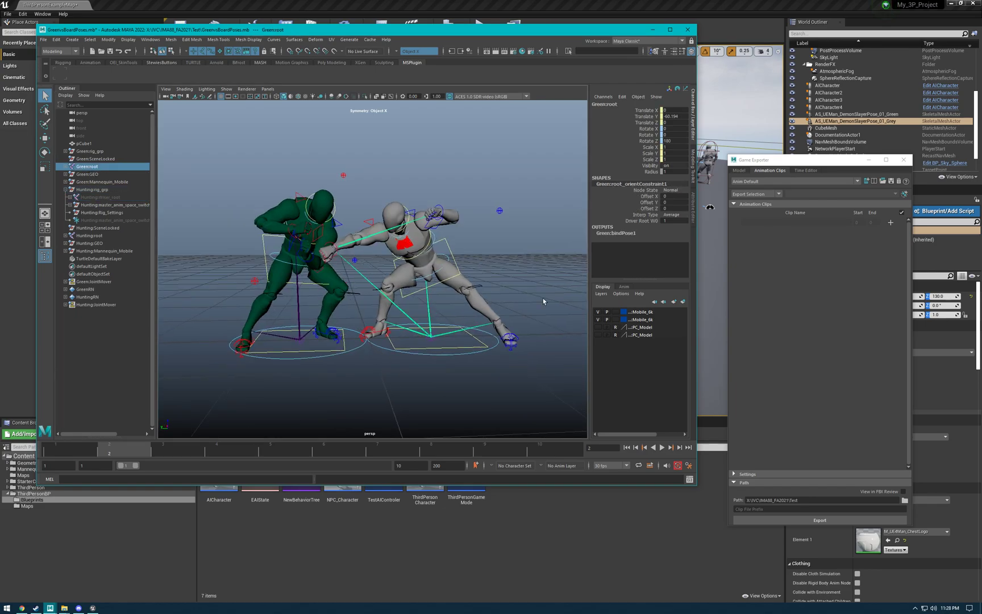
{"action": "left_click_drag", "start_coordinate": [829, 163], "coordinate": [590, 101]}
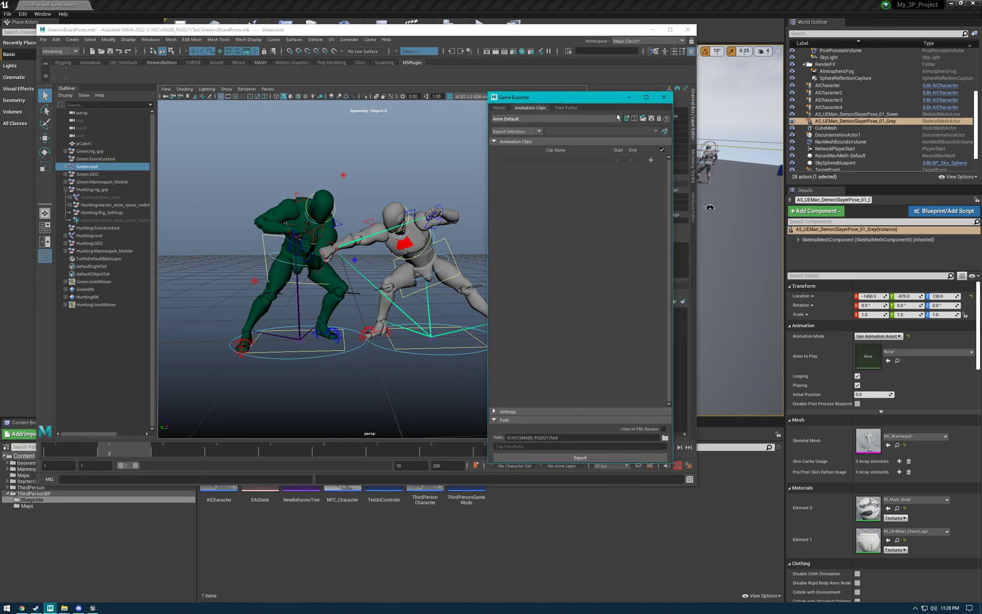
{"action": "left_click", "coordinate": [651, 161]}
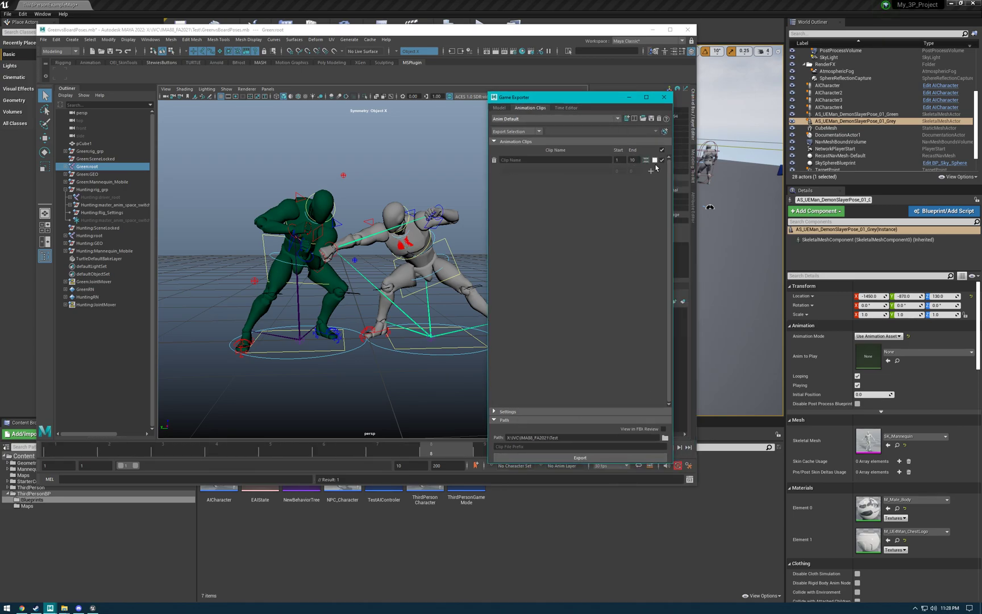
{"action": "left_click", "coordinate": [655, 160]}
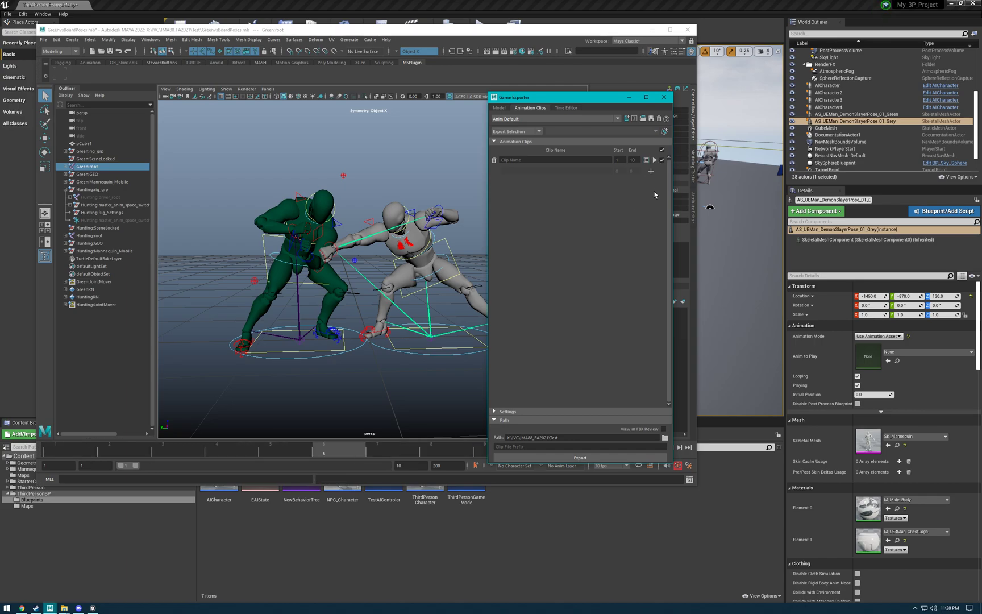
{"action": "left_click", "coordinate": [652, 171]}
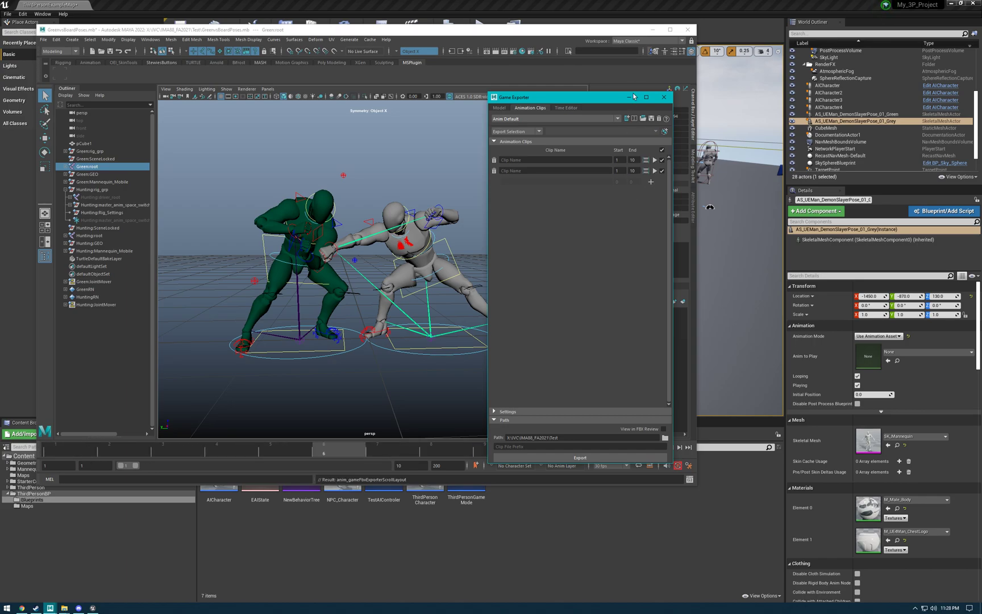
- Move the Game Exporter window beside the Maya window so it no longer covers the Channel Box
{"action": "left_click", "coordinate": [617, 160]}
{"action": "left_click_drag", "start_coordinate": [568, 103], "coordinate": [778, 164]}
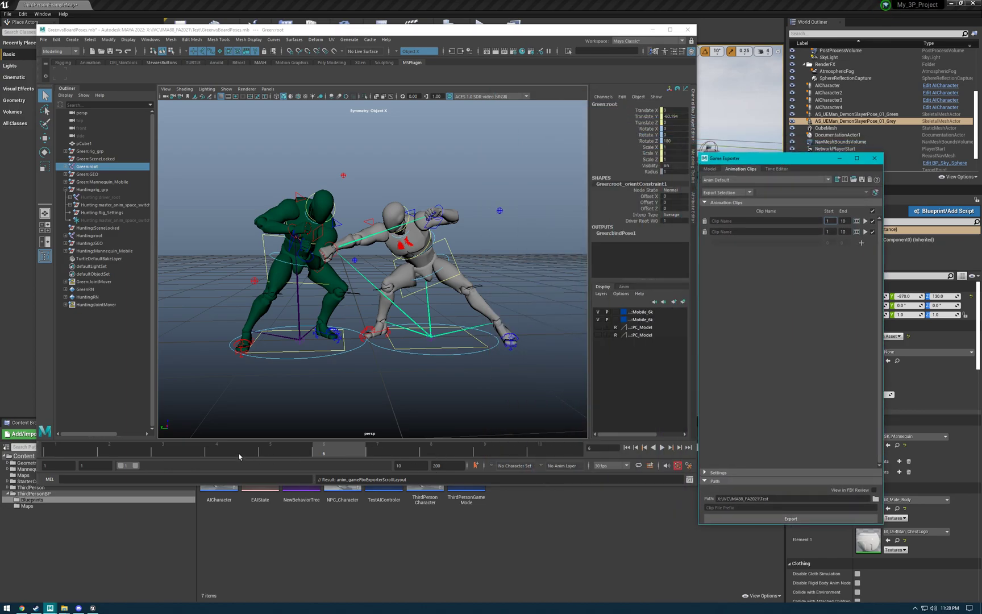
- Try adding a third animation clip with the playback range extended to frame 95, and delete that clip
{"action": "left_click_drag", "start_coordinate": [136, 465], "coordinate": [250, 467]}
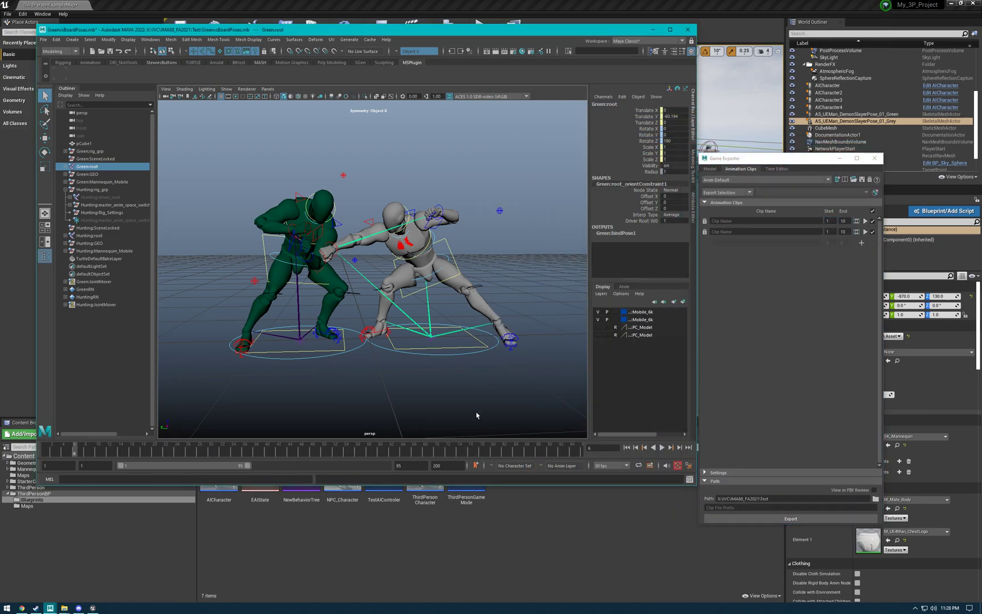
{"action": "left_click", "coordinate": [861, 244]}
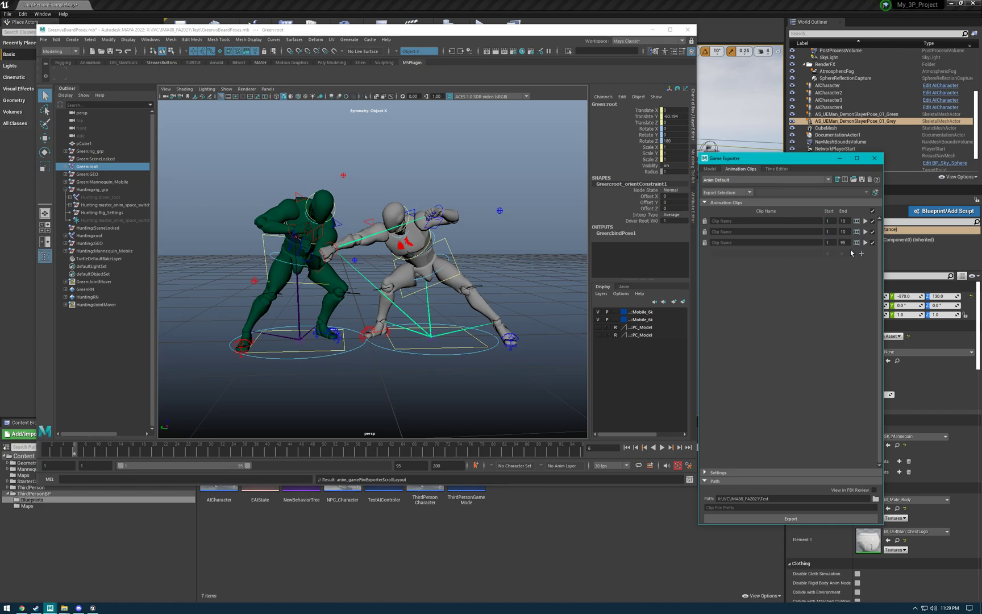
{"action": "left_click", "coordinate": [845, 243]}
{"action": "left_click", "coordinate": [705, 243]}
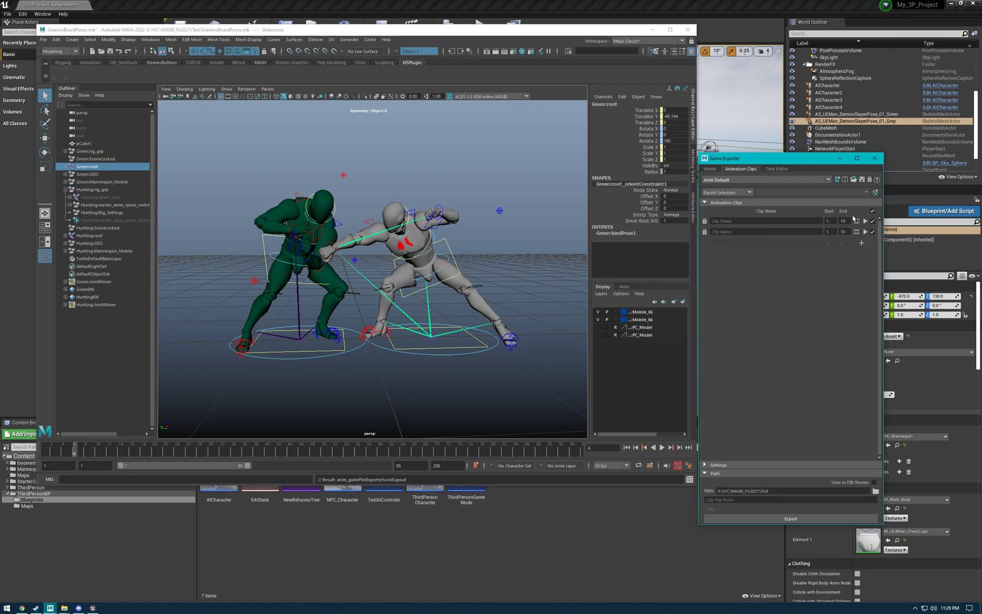
- Name the two animation clips GreyPosePerson and GreenPosePerson, with only the first one enabled for export
{"action": "left_click_drag", "start_coordinate": [484, 275], "coordinate": [477, 278], "text": "alt"}
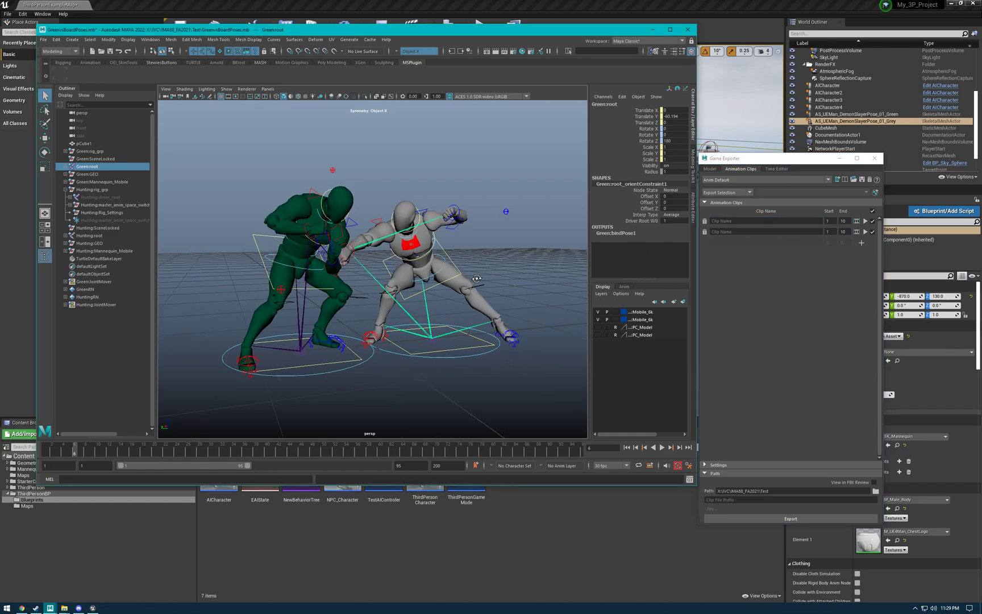
{"action": "left_click_drag", "start_coordinate": [333, 124], "coordinate": [237, 392]}
{"action": "left_click", "coordinate": [743, 222]}
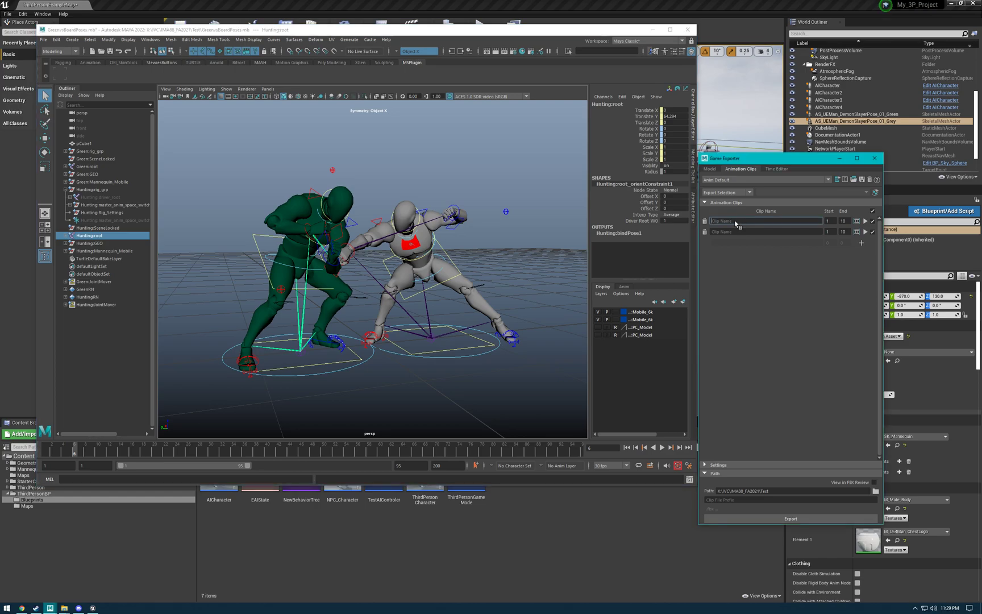
{"action": "type", "text": "GreyPosePerson"}
{"action": "left_click", "coordinate": [733, 234]}
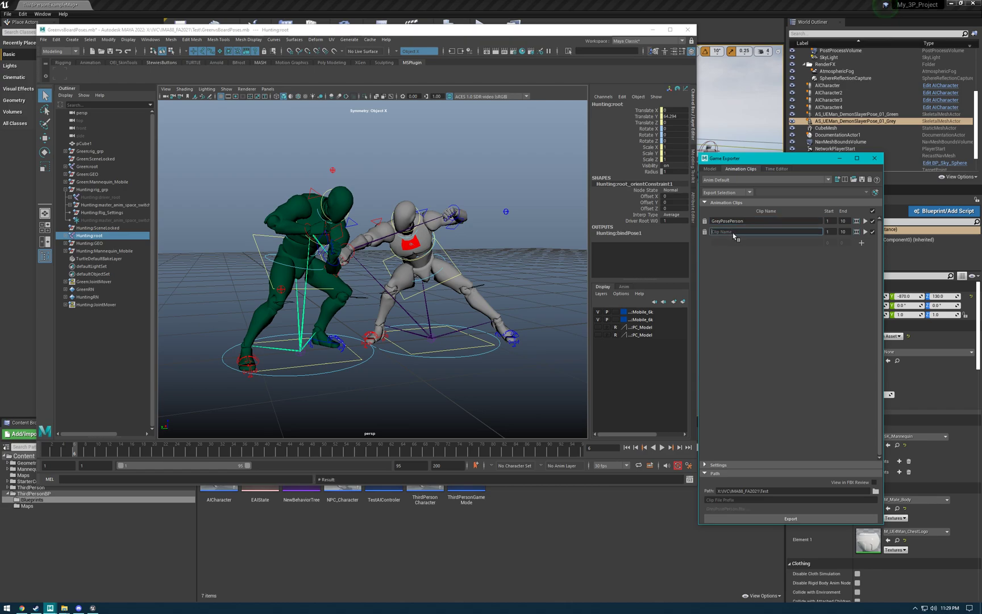
{"action": "type", "text": "GreenPosePerson"}
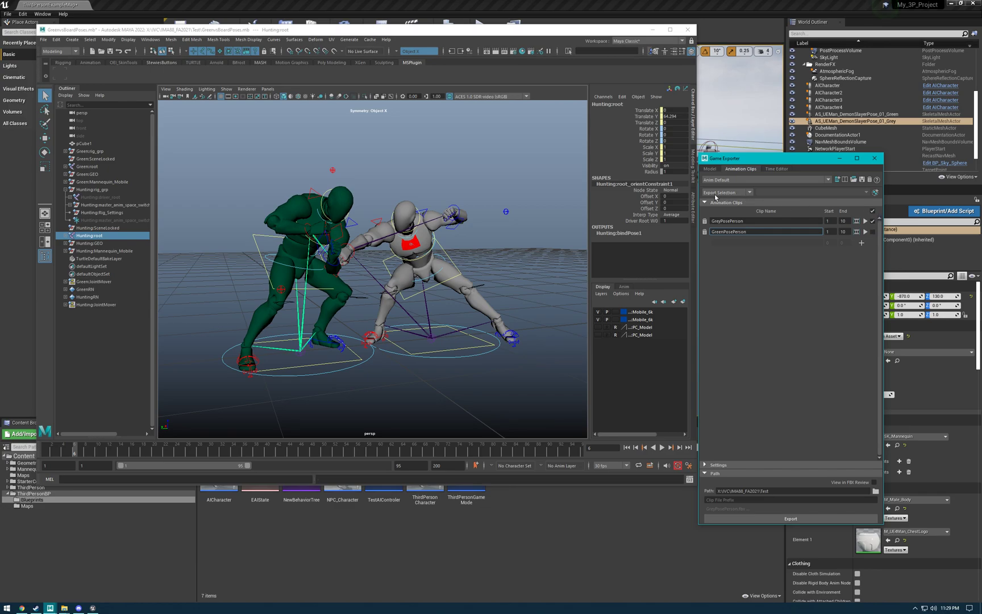
- Switch the Game Exporter's export mode to Export All and back to Export Selection
{"action": "left_click", "coordinate": [735, 193]}
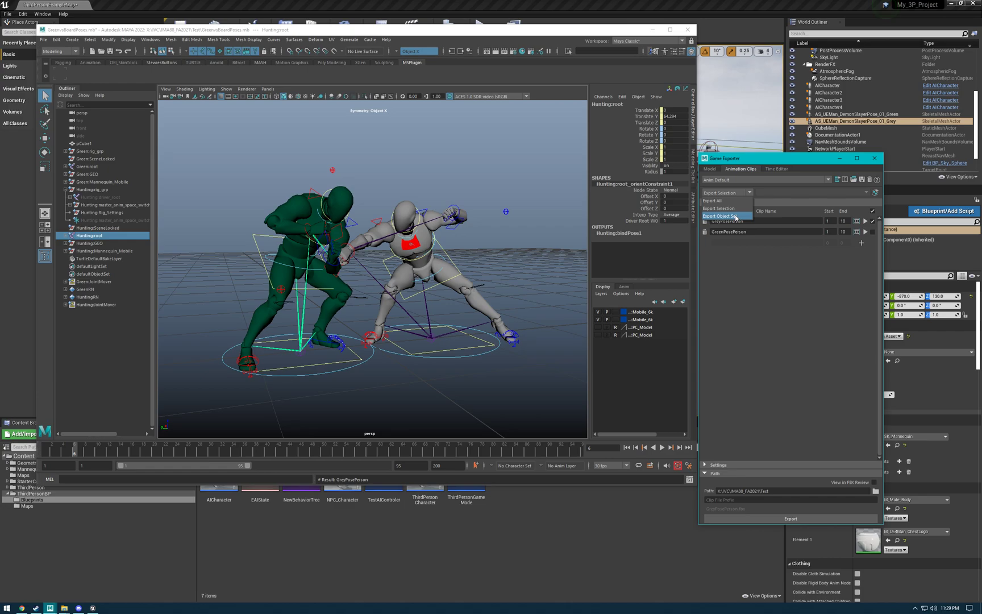
{"action": "left_click", "coordinate": [717, 201]}
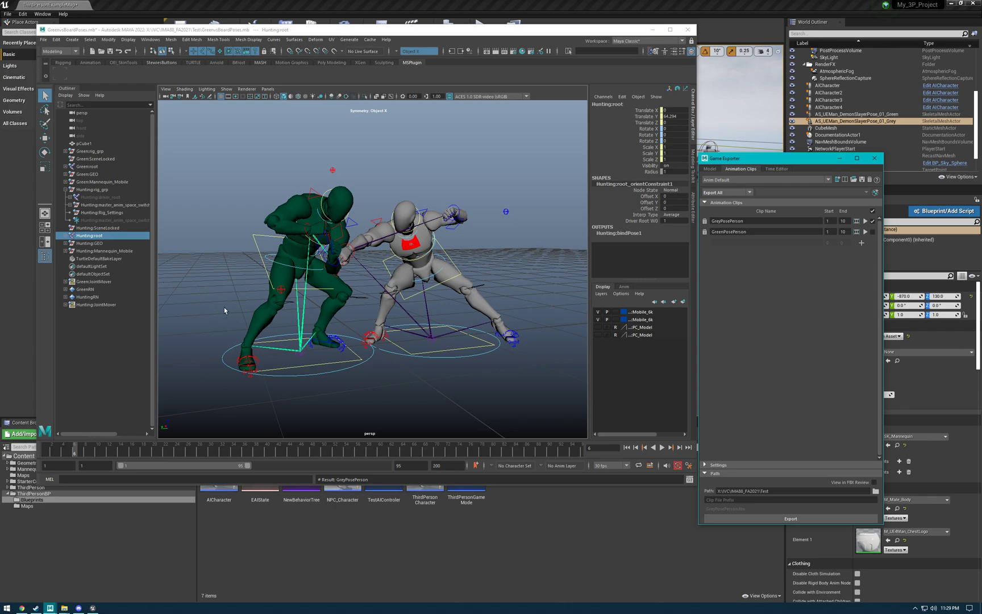
{"action": "left_click", "coordinate": [749, 192]}
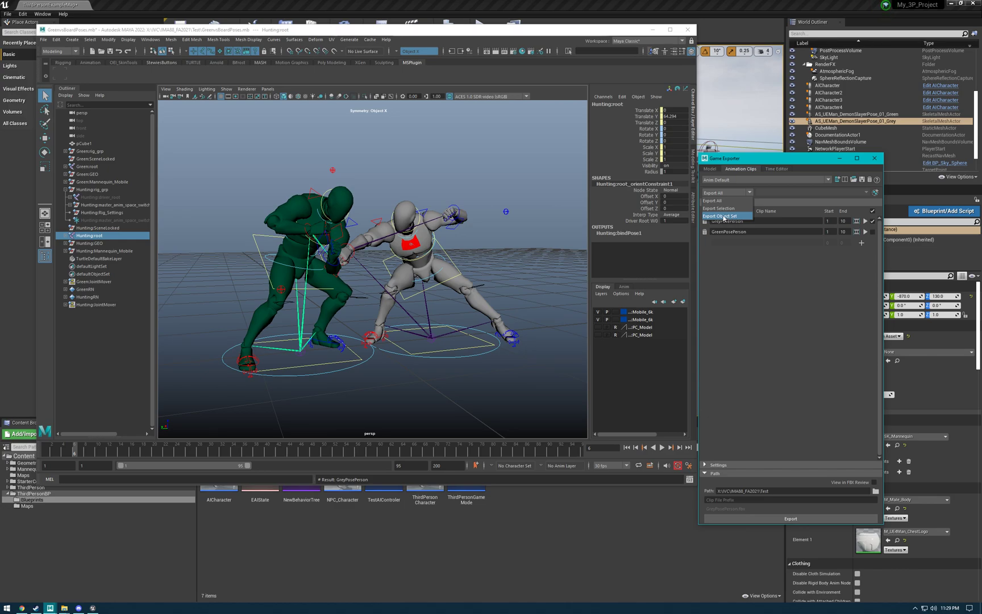
{"action": "left_click", "coordinate": [718, 208]}
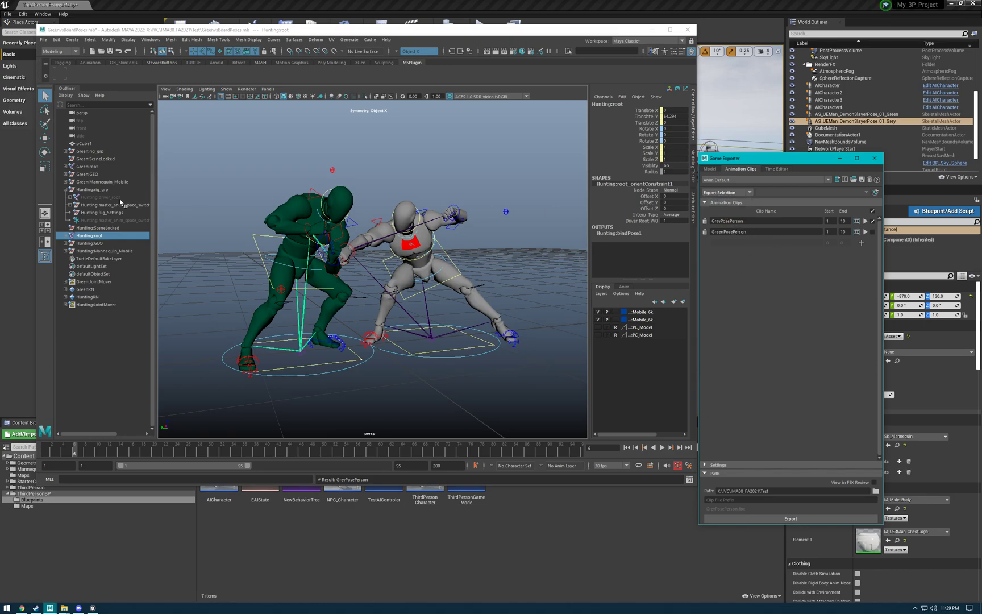
- Export the Green:root joint as the GreyPosePerson clip to the IMA88_FA2021\Test folder
{"action": "left_click", "coordinate": [92, 167]}
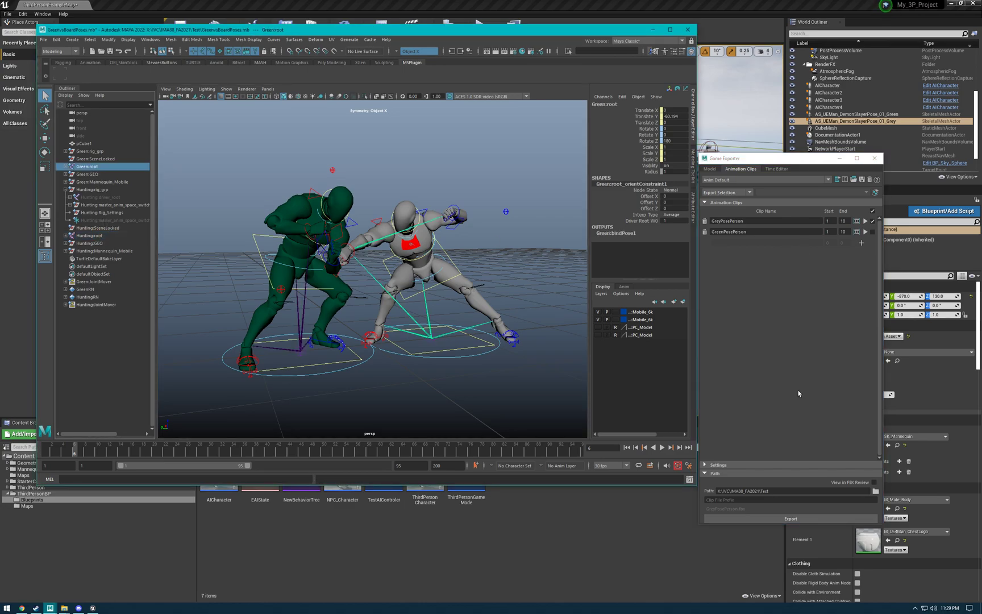
{"action": "triple_click", "coordinate": [795, 491]}
{"action": "key", "text": "BackSpace"}
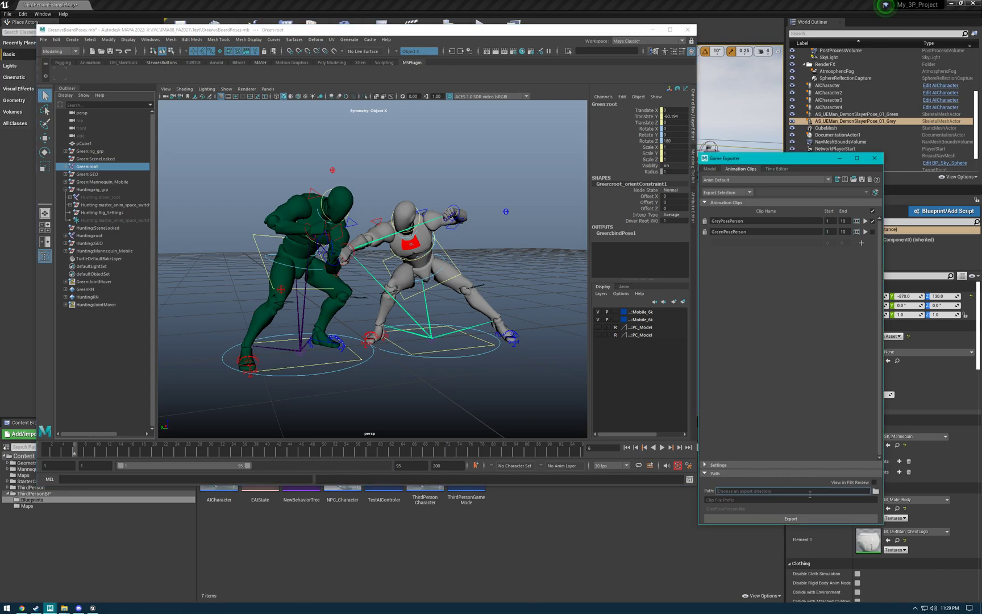
{"action": "left_click", "coordinate": [875, 492]}
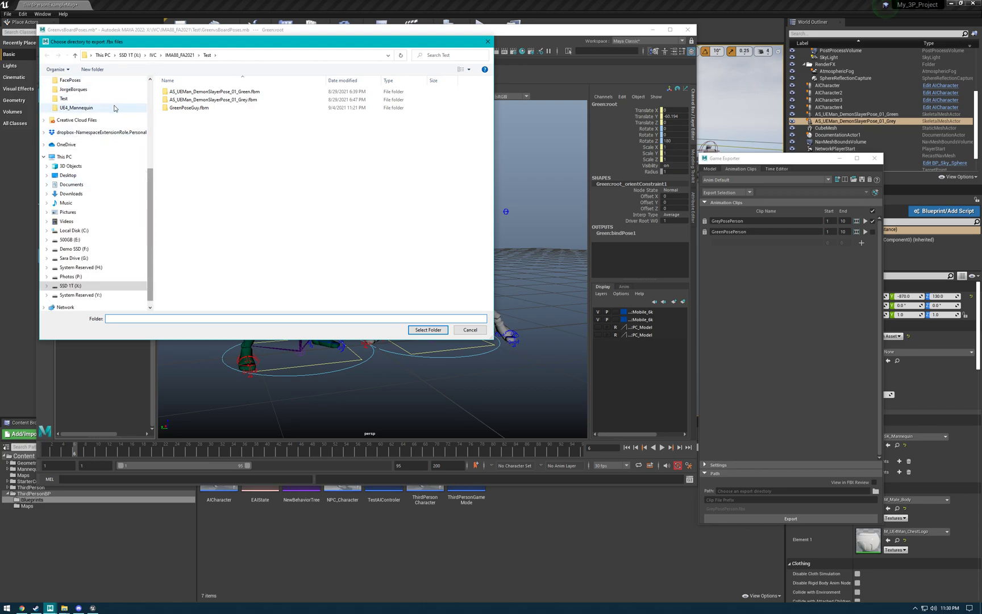
{"action": "left_click_drag", "start_coordinate": [152, 195], "coordinate": [152, 108]}
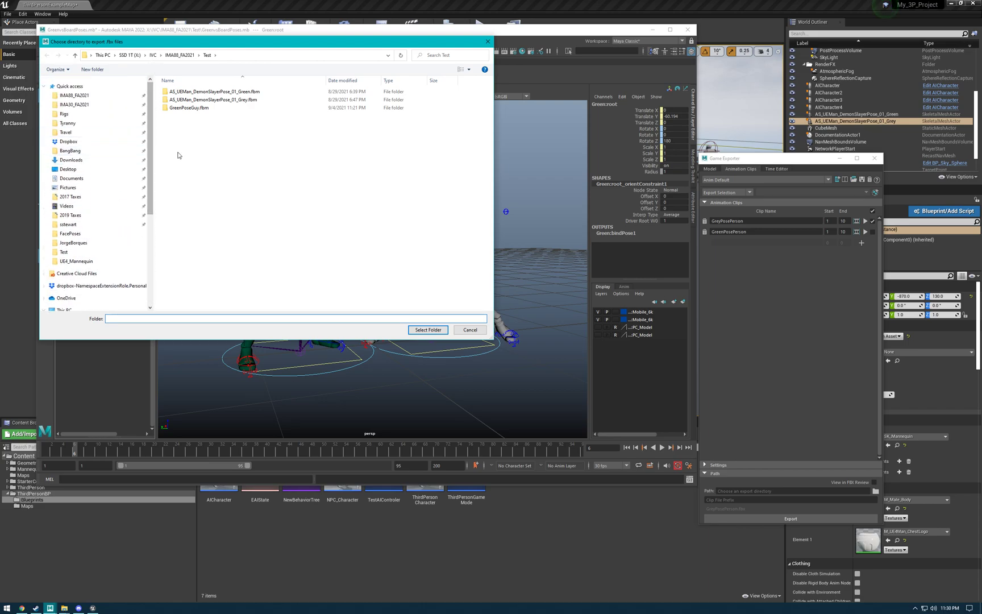
{"action": "left_click", "coordinate": [73, 95]}
{"action": "left_click", "coordinate": [402, 104]}
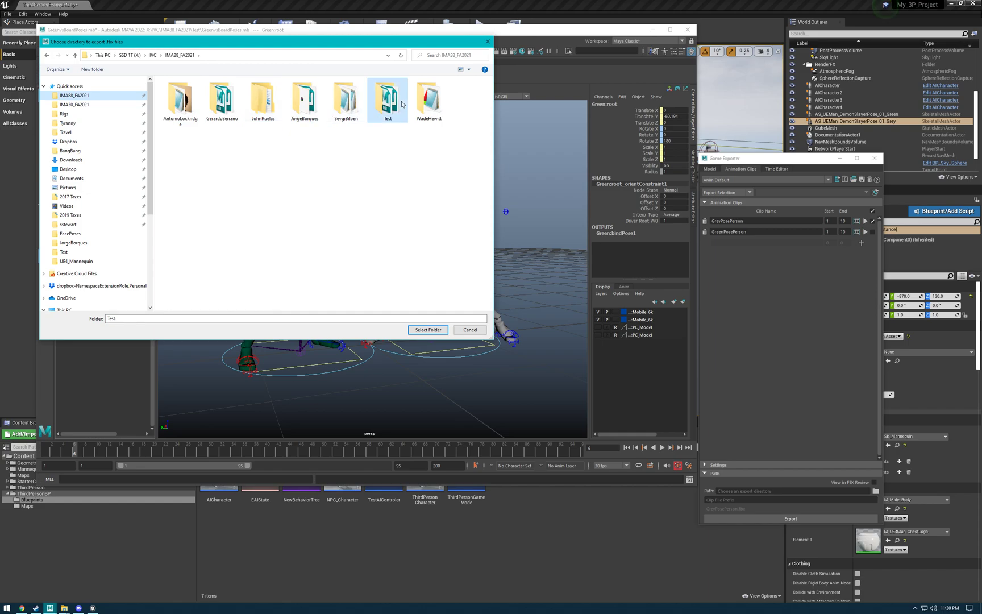
{"action": "double_click", "coordinate": [403, 104]}
{"action": "left_click", "coordinate": [427, 330]}
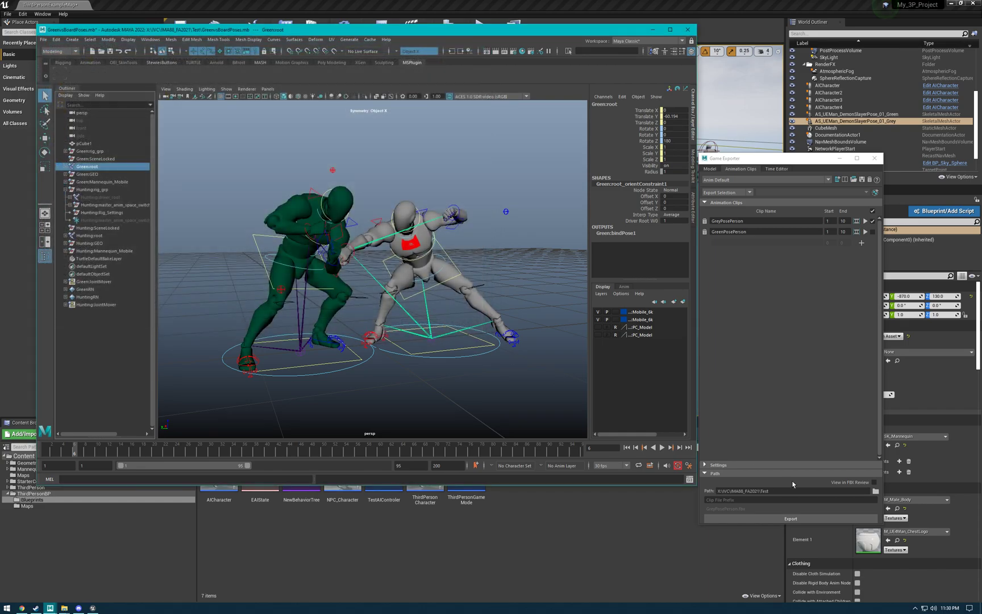
{"action": "left_click", "coordinate": [781, 519]}
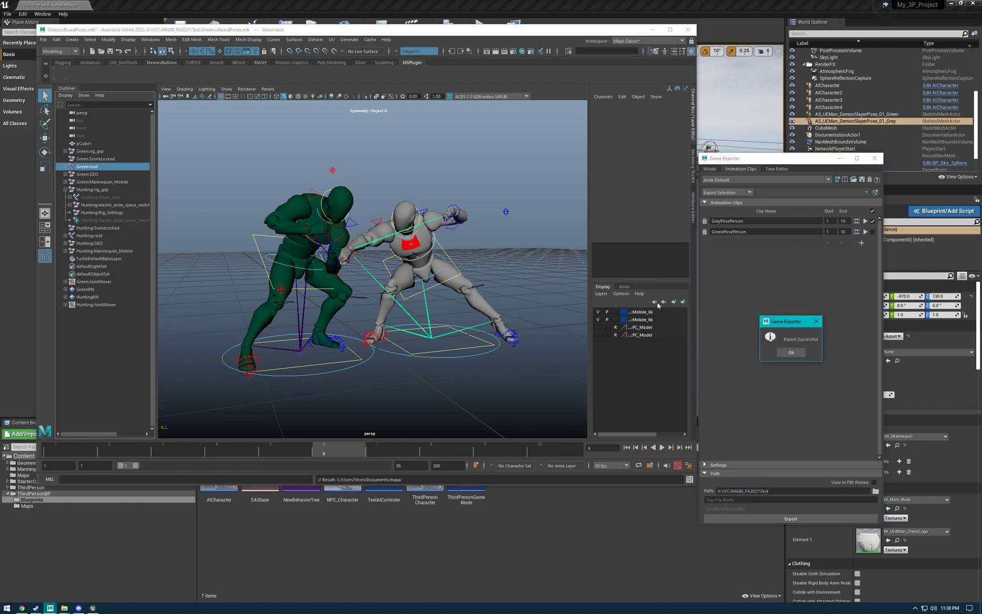
{"action": "left_click", "coordinate": [789, 353]}
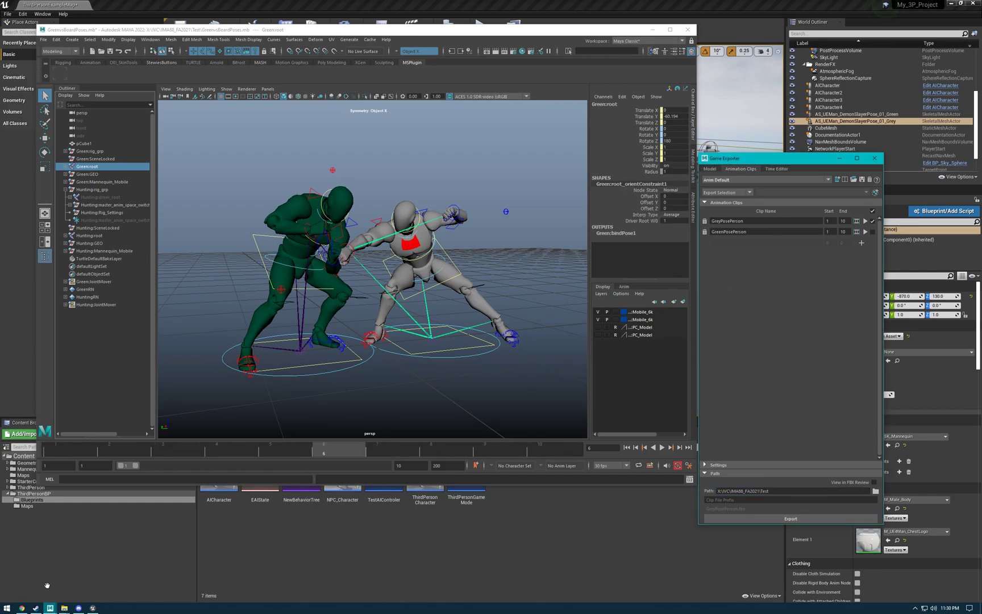
- Switch to the second Maya window, start a new scene without saving the old one, and narrow its Outliner
{"action": "mouse_move", "coordinate": [50, 607]}
{"action": "left_click", "coordinate": [97, 576]}
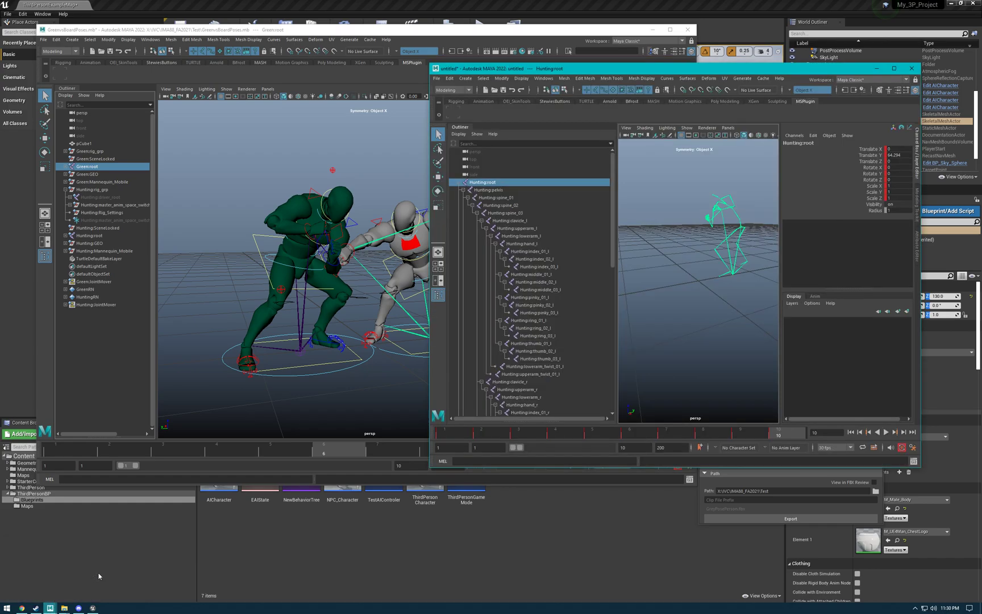
{"action": "right_click_drag", "start_coordinate": [698, 319], "coordinate": [669, 312], "text": "alt"}
{"action": "key", "text": "ctrl+n"}
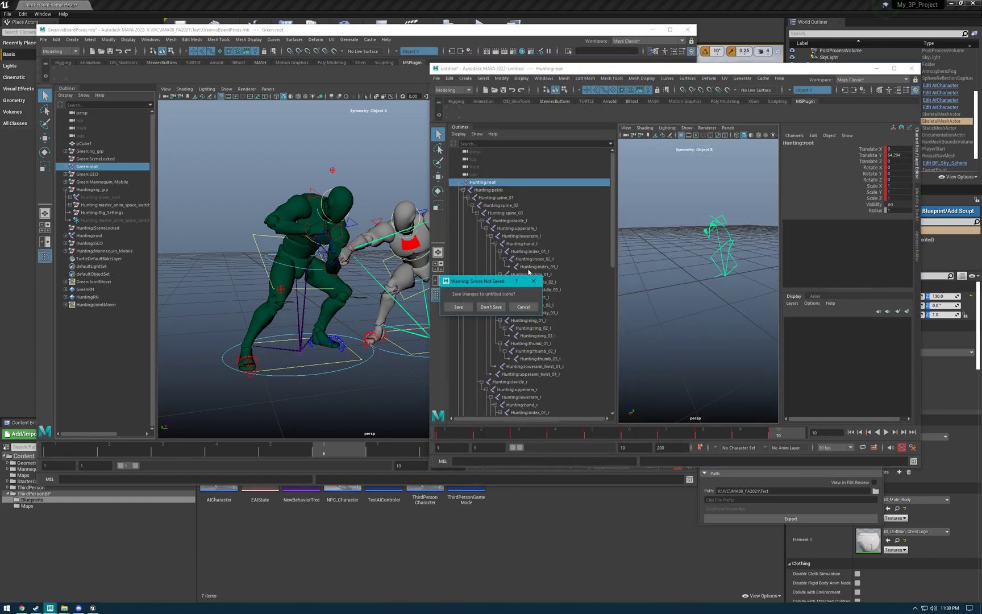
{"action": "left_click", "coordinate": [492, 307]}
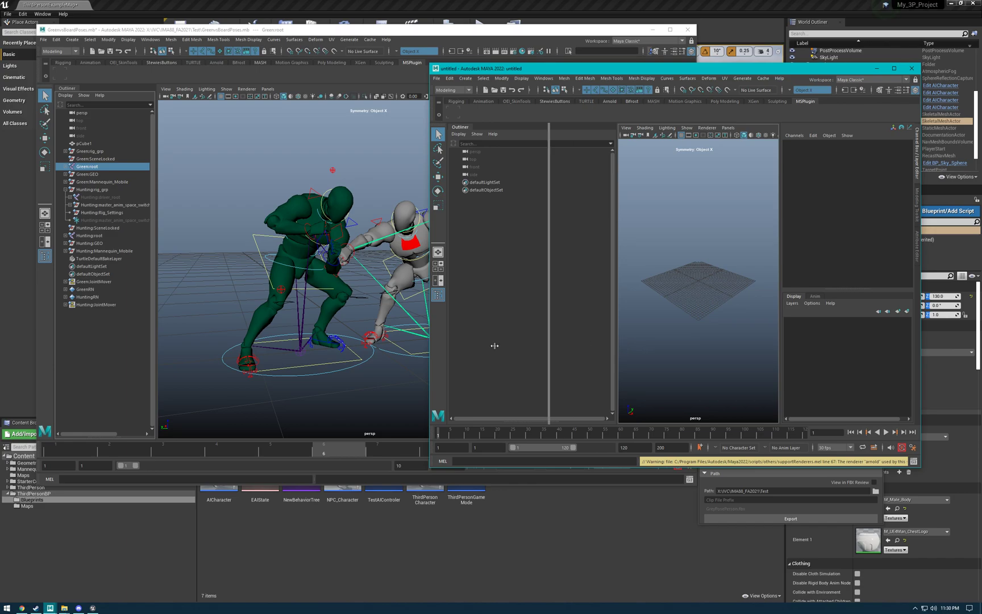
{"action": "left_click_drag", "start_coordinate": [494, 345], "coordinate": [548, 349]}
{"action": "scroll", "coordinate": [671, 358], "scroll_direction": "up", "scroll_amount": 3}
- Locate GreyPosePerson.fbx in the IMA88_FA2021\Test folder, sorted by date modified, and import it into the new Maya scene
{"action": "key", "text": "ctrl+o"}
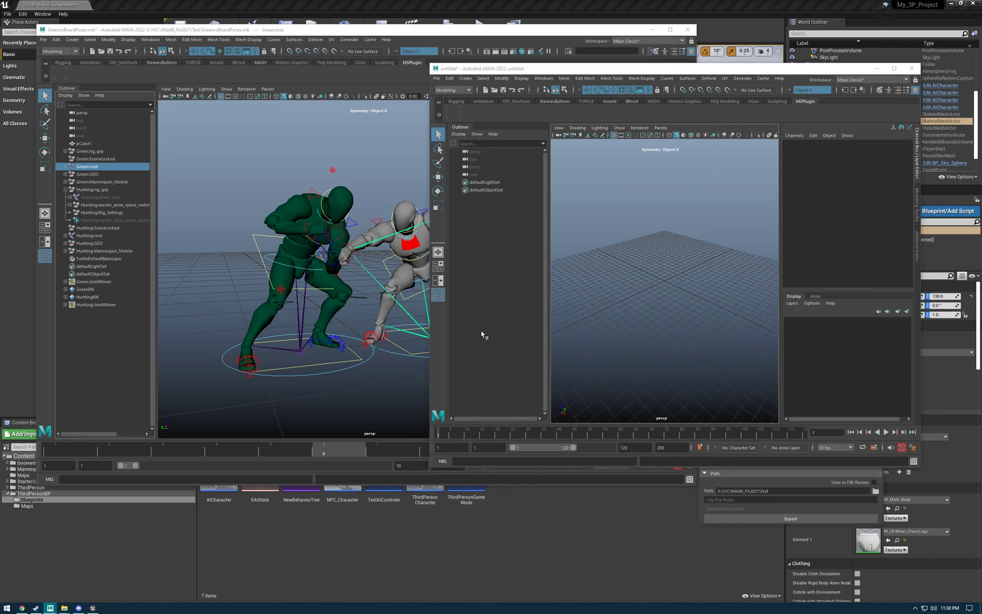
{"action": "left_click_drag", "start_coordinate": [0, 250], "coordinate": [533, 150]}
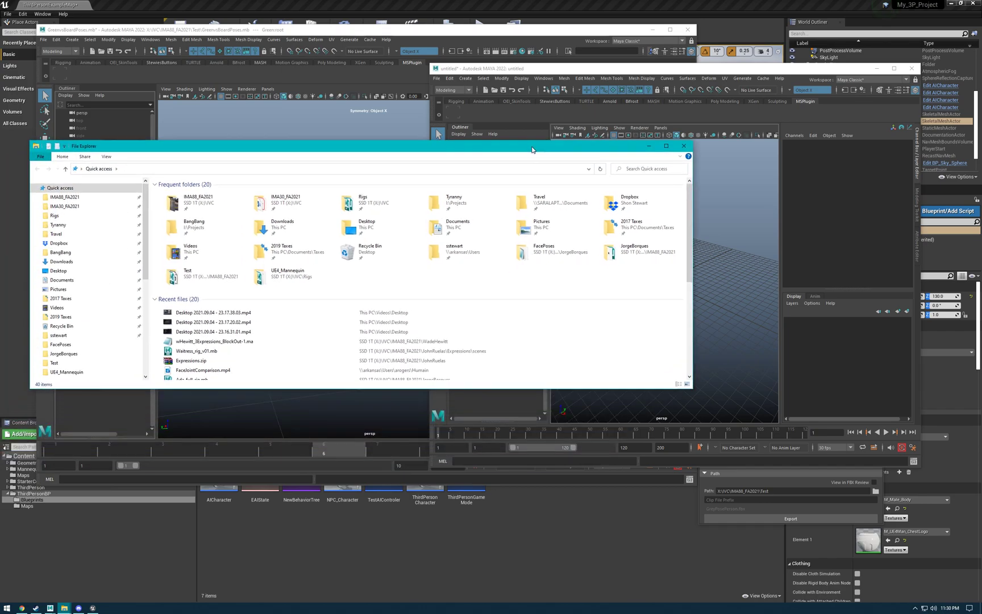
{"action": "left_click", "coordinate": [71, 197]}
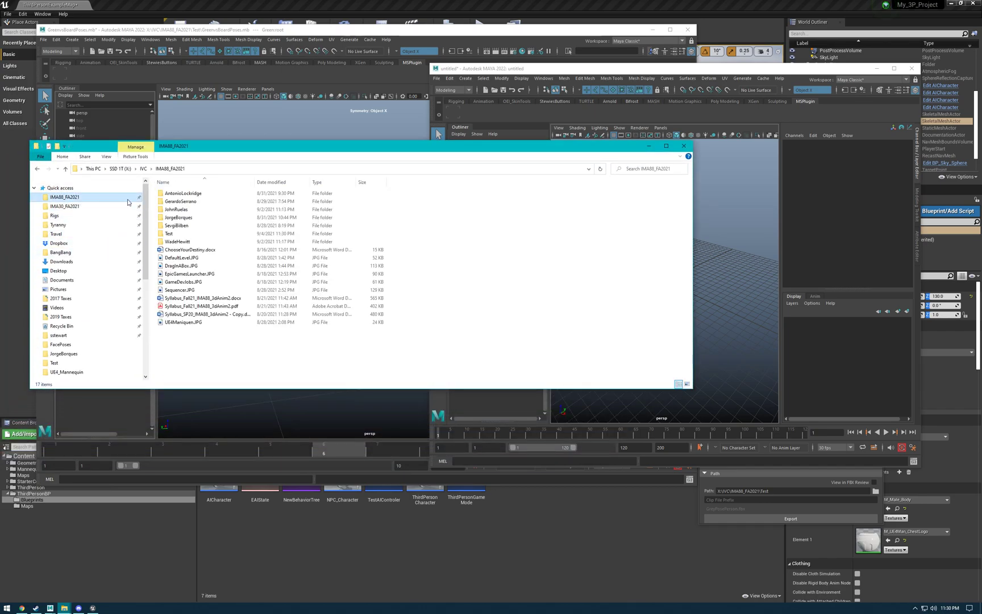
{"action": "double_click", "coordinate": [182, 234]}
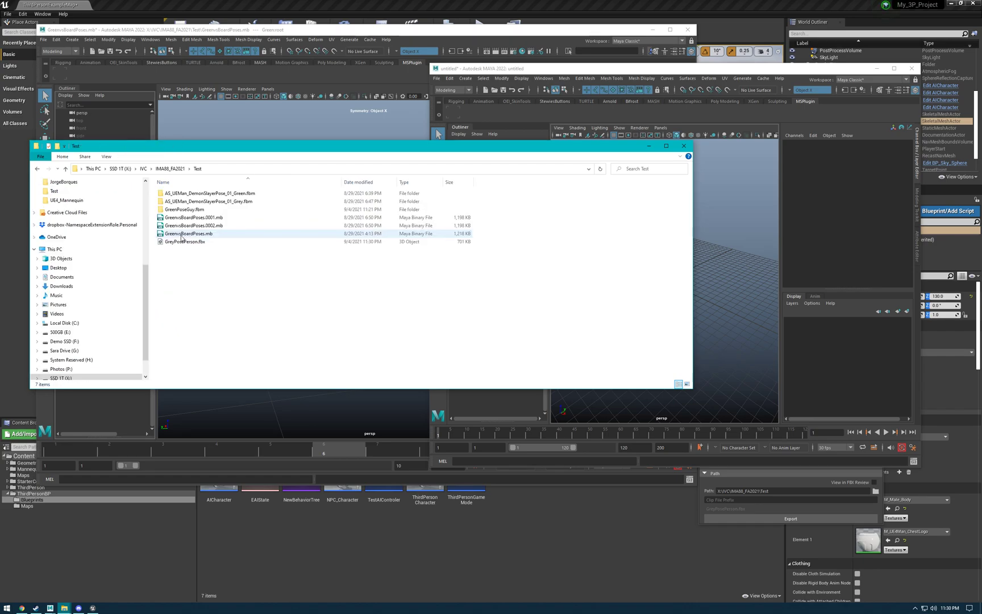
{"action": "left_click", "coordinate": [358, 182]}
{"action": "left_click", "coordinate": [189, 195]}
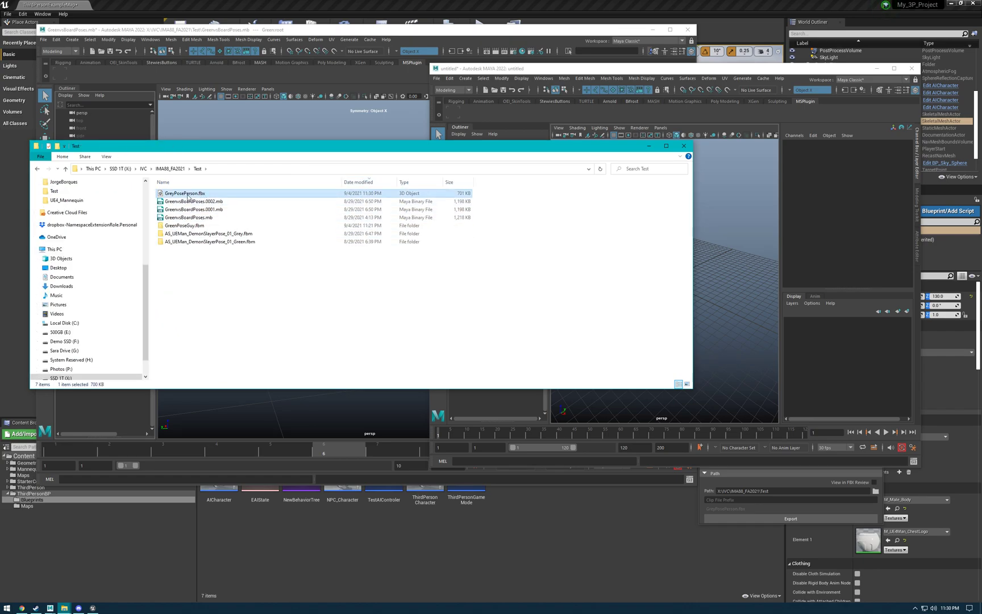
{"action": "left_click_drag", "start_coordinate": [237, 148], "coordinate": [640, 432]}
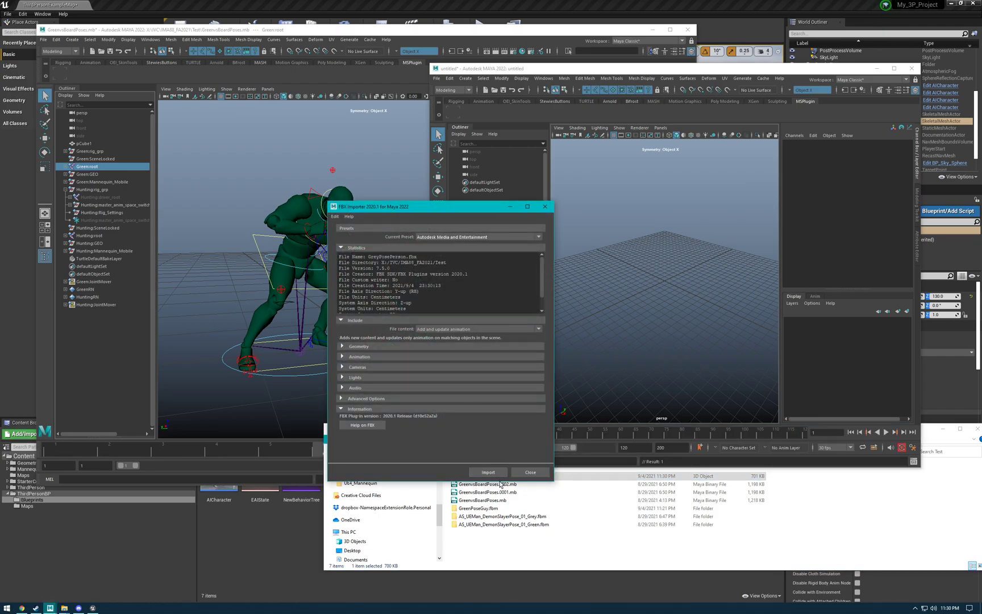
- Expand the entire Green:root hierarchy and examine its joints down to the foot and hand IK joints
{"action": "left_click", "coordinate": [480, 182]}
{"action": "left_click", "coordinate": [459, 182], "text": "shift"}
{"action": "left_click_drag", "start_coordinate": [624, 326], "coordinate": [578, 327]}
{"action": "scroll", "coordinate": [532, 405], "scroll_direction": "down", "scroll_amount": 10}
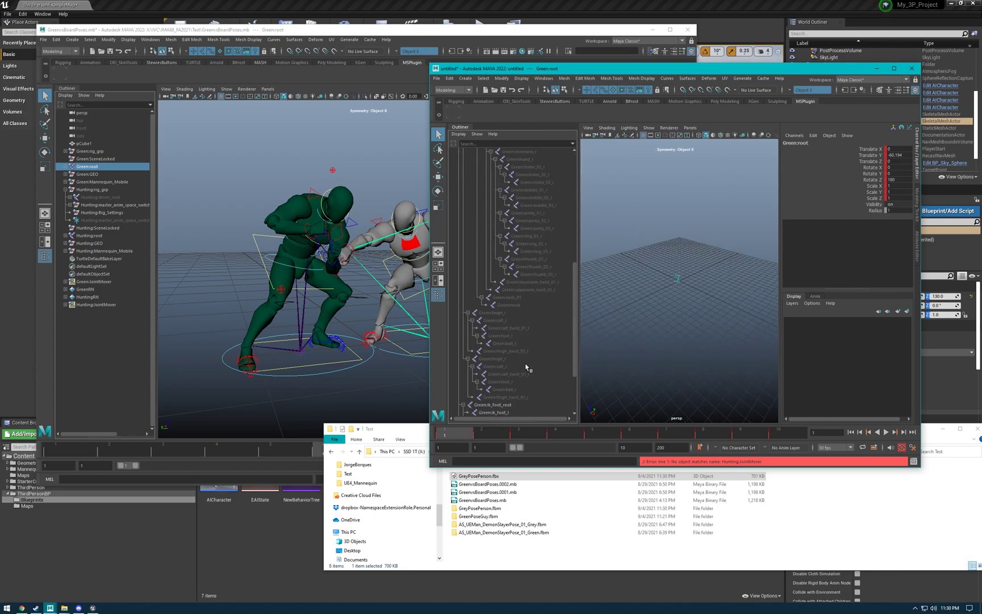
{"action": "scroll", "coordinate": [518, 399], "scroll_direction": "down", "scroll_amount": 3}
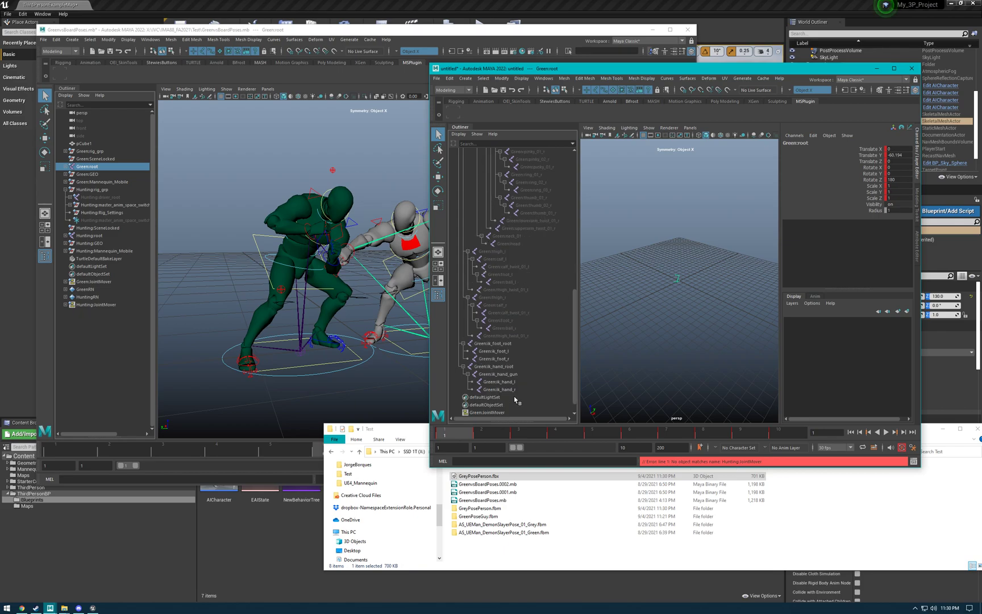
{"action": "left_click", "coordinate": [507, 336]}
{"action": "scroll", "coordinate": [507, 338], "scroll_direction": "up", "scroll_amount": 8}
{"action": "scroll", "coordinate": [502, 250], "scroll_direction": "up", "scroll_amount": 6}
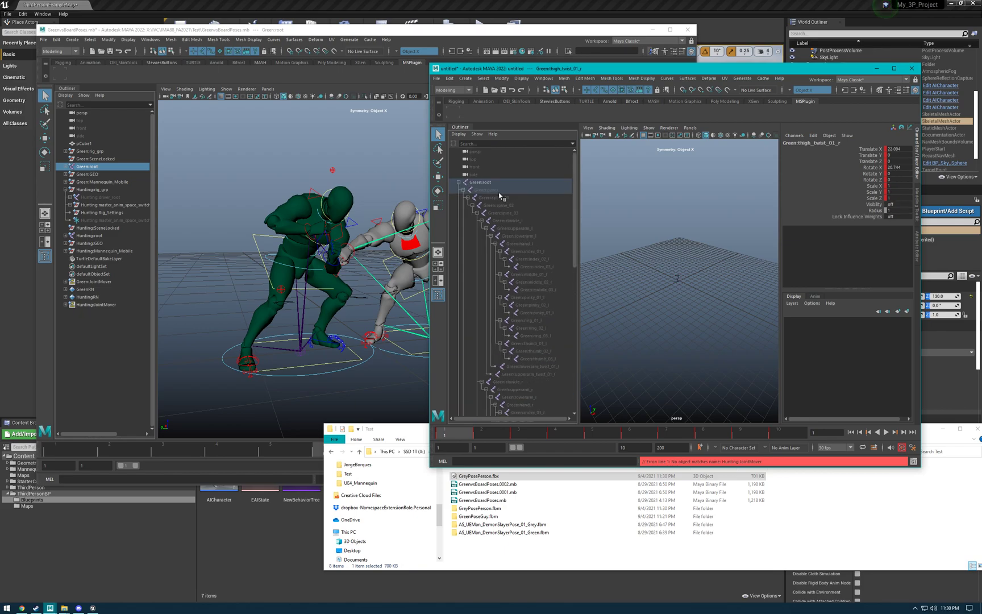
- Unhide the imported skeleton's joints from Green:pelvis downward
{"action": "left_click", "coordinate": [499, 192]}
{"action": "key", "text": "shift+h"}
{"action": "right_click_drag", "start_coordinate": [649, 322], "coordinate": [732, 331], "text": "alt"}
{"action": "left_click_drag", "start_coordinate": [732, 331], "coordinate": [629, 320], "text": "alt"}
{"action": "left_click", "coordinate": [662, 334]}
- Inspect the imported skeleton's pose from several sides at frame 4 and return to the GreenvsBoardPoses.mb scene
{"action": "right_click_drag", "start_coordinate": [629, 320], "coordinate": [732, 333], "text": "alt"}
{"action": "left_click_drag", "start_coordinate": [731, 333], "coordinate": [649, 256], "text": "alt"}
{"action": "middle_click_drag", "start_coordinate": [650, 256], "coordinate": [622, 353], "text": "alt"}
{"action": "left_click_drag", "start_coordinate": [622, 353], "coordinate": [573, 436], "text": "alt"}
{"action": "left_click", "coordinate": [555, 434]}
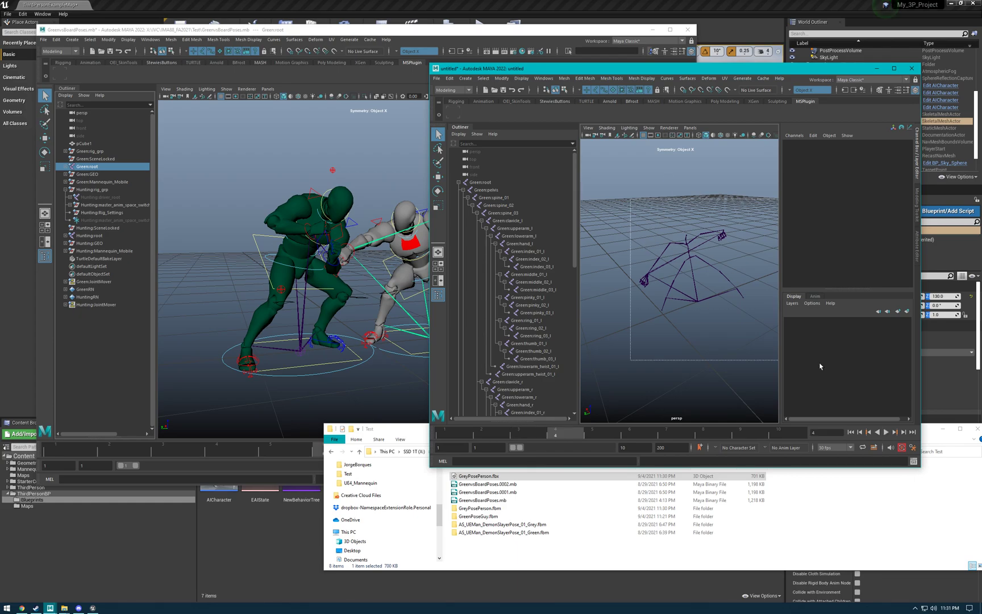
{"action": "left_click_drag", "start_coordinate": [820, 366], "coordinate": [724, 378]}
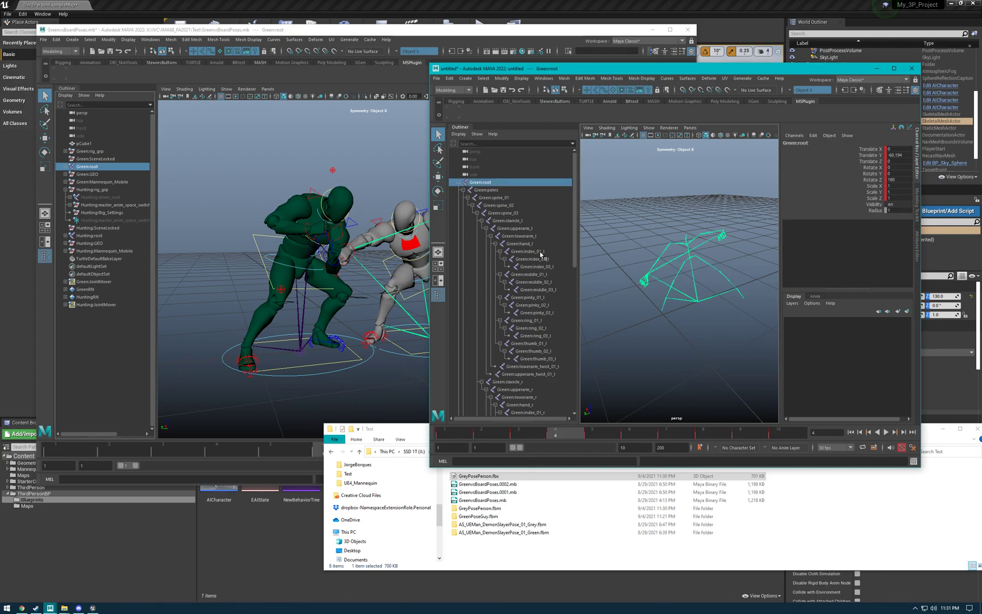
{"action": "left_click", "coordinate": [346, 35]}
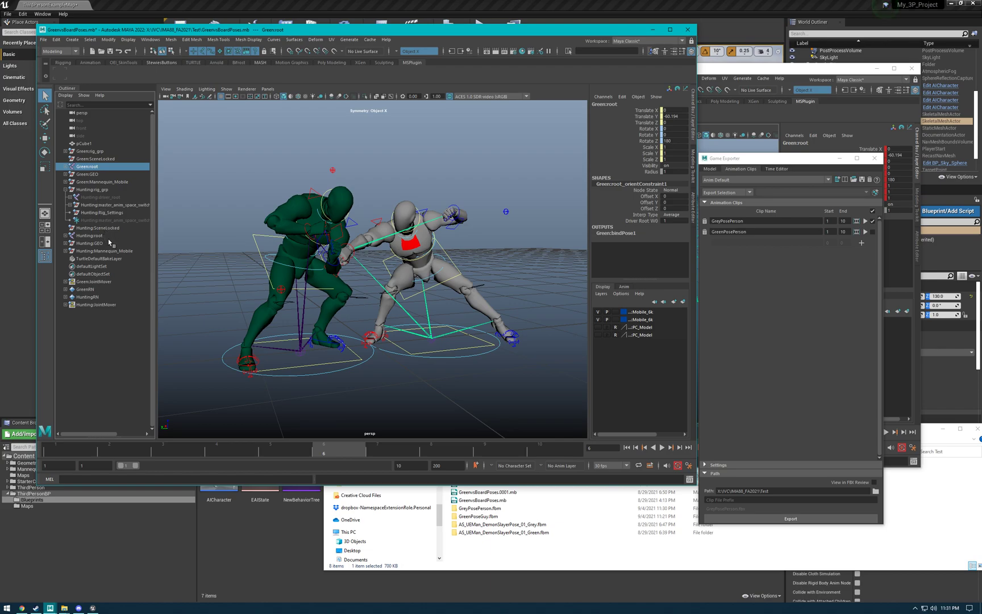
- Export the Hunting:root joint's animation using only the GreenPosePerson clip, and check for the new FBX in the Test folder
{"action": "left_click", "coordinate": [91, 235]}
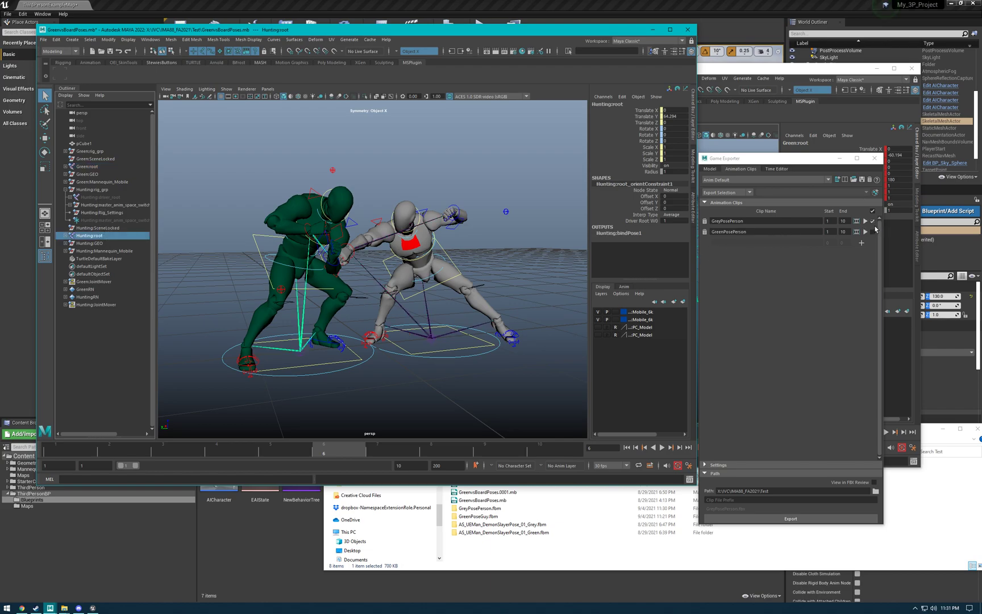
{"action": "left_click", "coordinate": [874, 225]}
{"action": "left_click", "coordinate": [775, 518]}
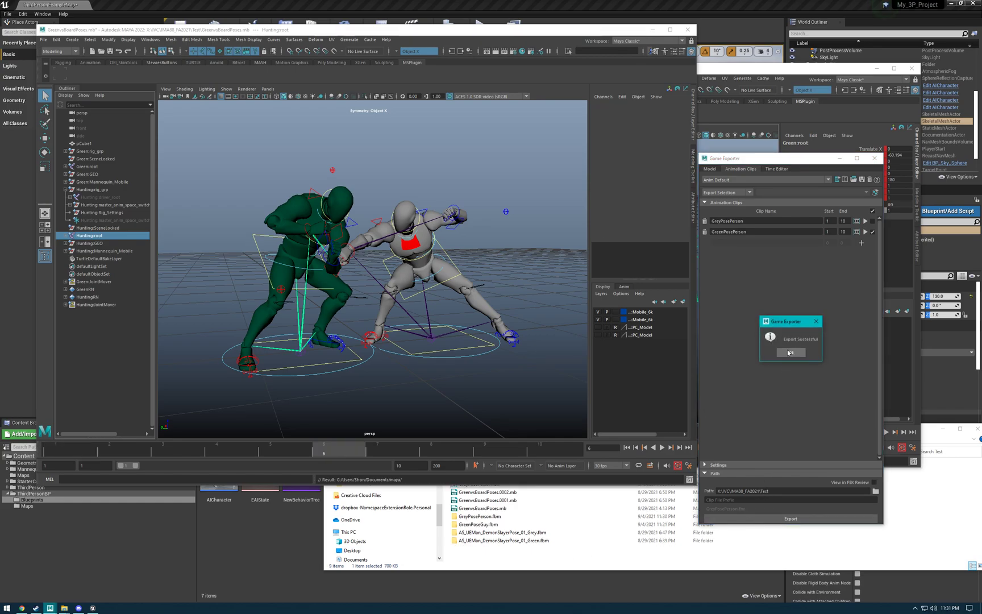
{"action": "left_click", "coordinate": [791, 352]}
{"action": "left_click", "coordinate": [602, 559]}
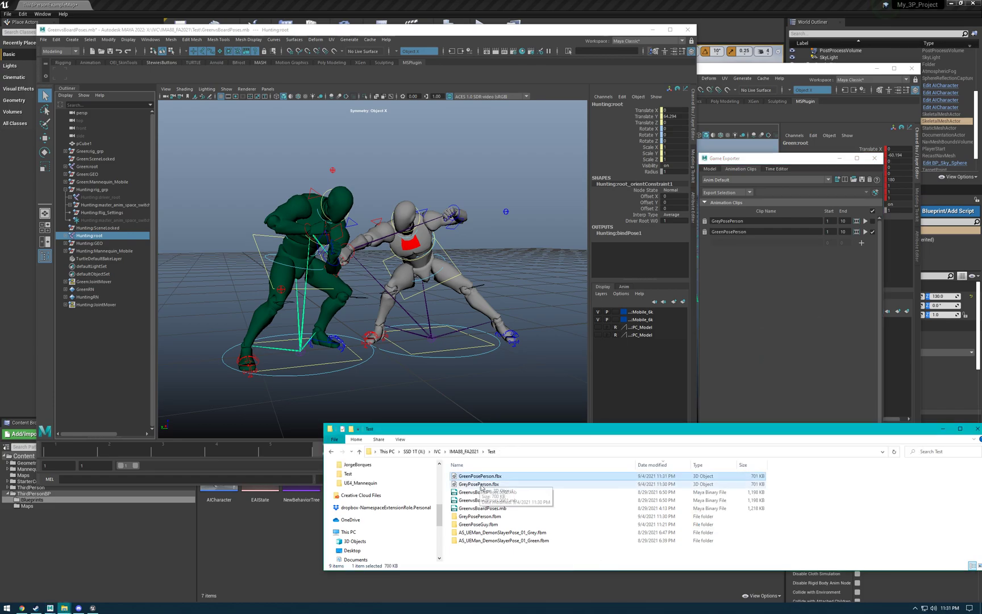
- Switch to Unreal and open both GreenPosePerson.fbx and GreyPosePerson.fbx for import into the ThirdPersonBP/Blueprints folder
{"action": "left_click", "coordinate": [245, 549]}
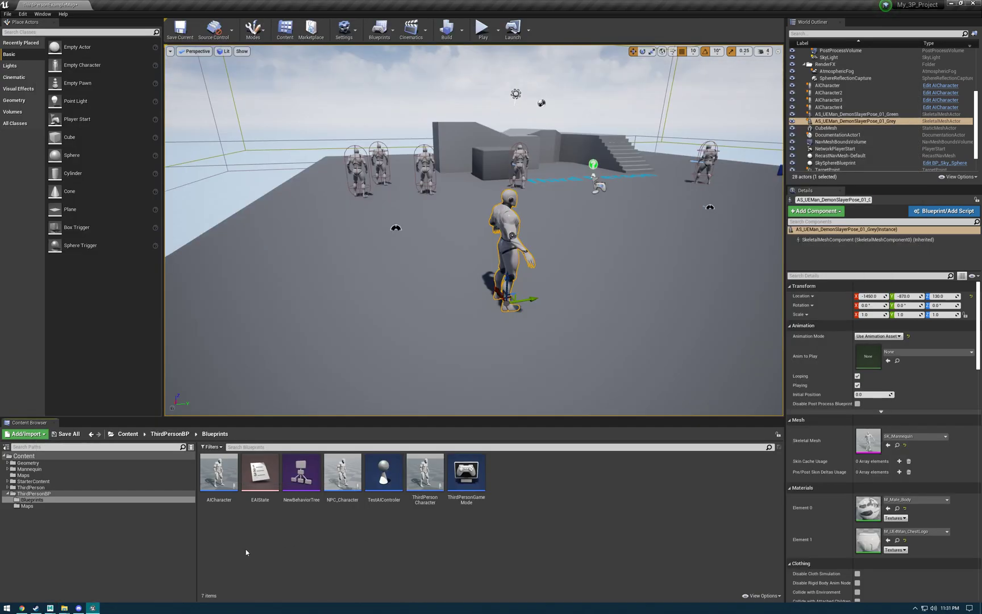
{"action": "left_click", "coordinate": [25, 433]}
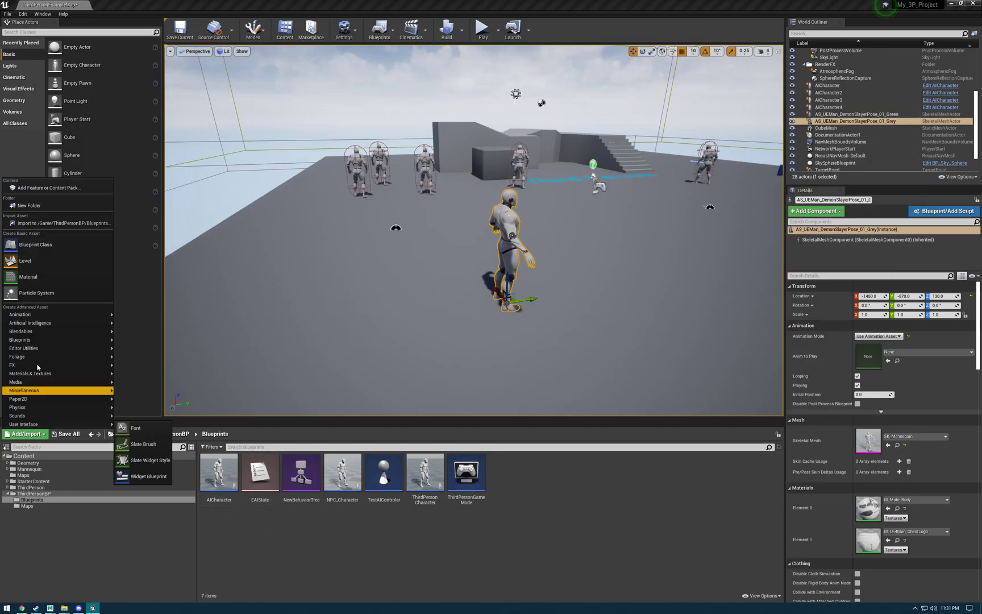
{"action": "left_click", "coordinate": [26, 223]}
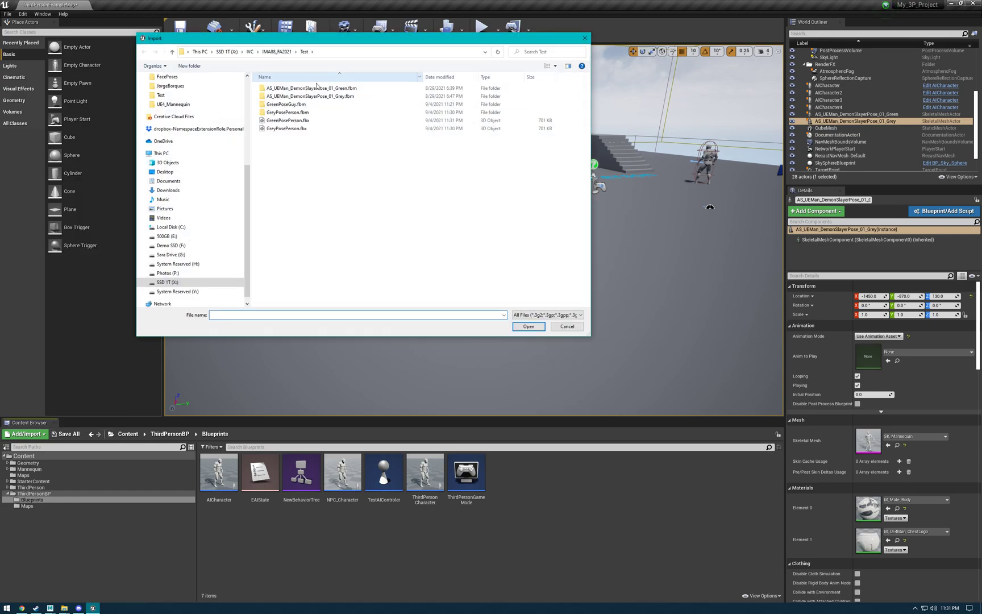
{"action": "left_click", "coordinate": [300, 121]}
{"action": "left_click", "coordinate": [295, 129], "text": "shift"}
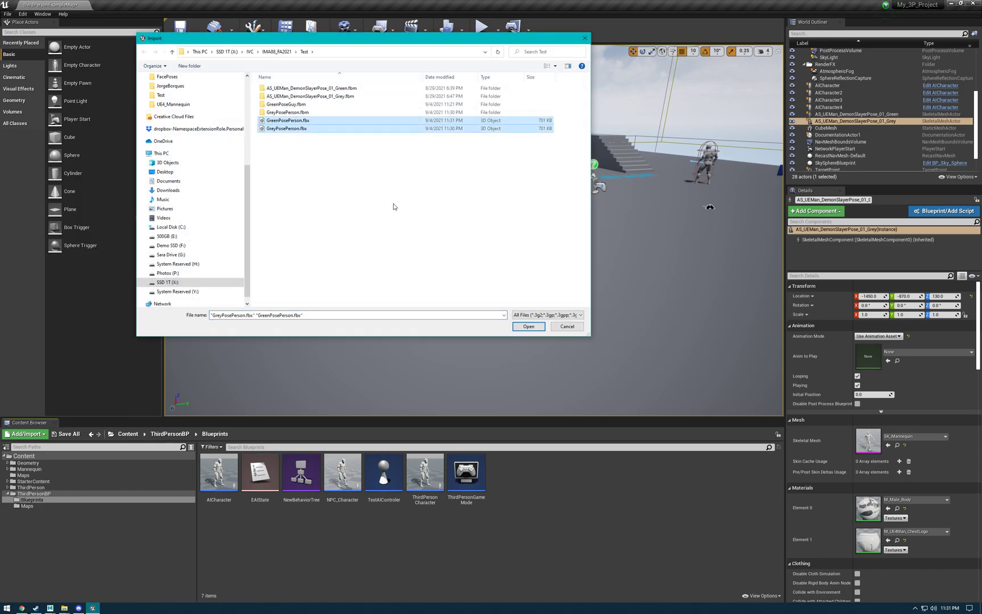
{"action": "left_click", "coordinate": [529, 328]}
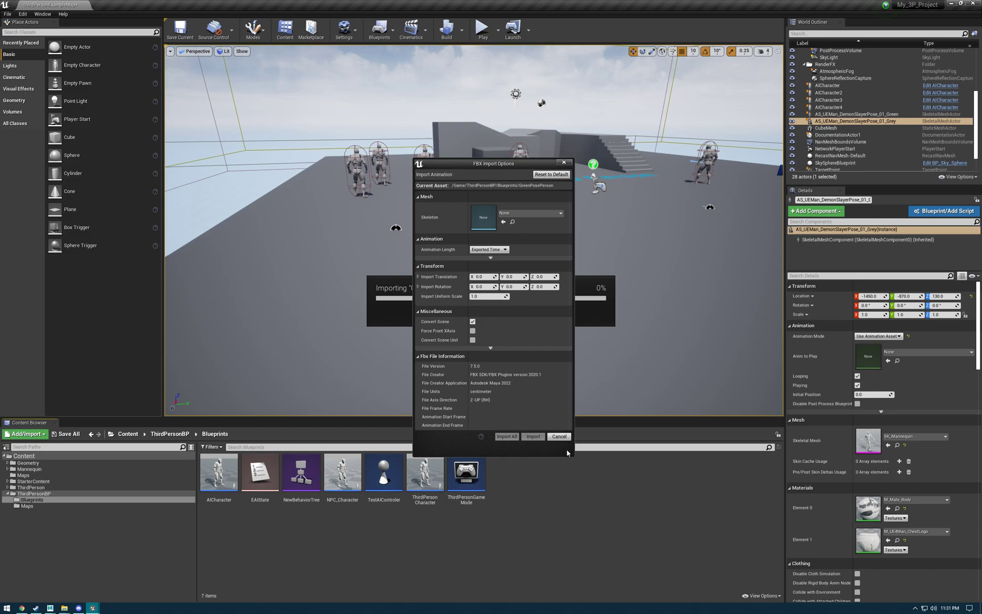
- Assign UE4_Mannequin_Skeleton as the skeleton in the FBX import options and import all the selected files
{"action": "left_click", "coordinate": [528, 212]}
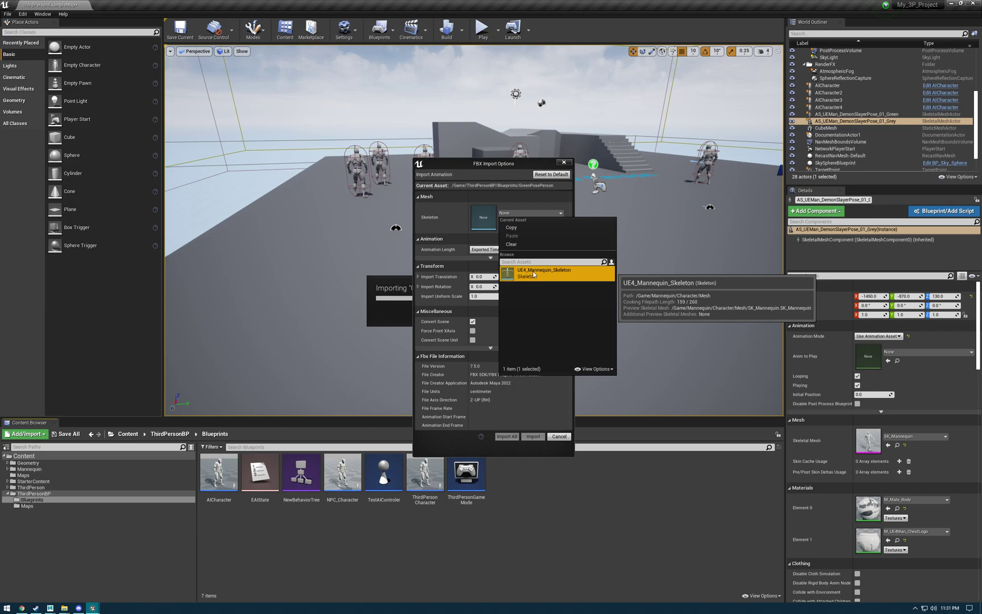
{"action": "left_click", "coordinate": [533, 274]}
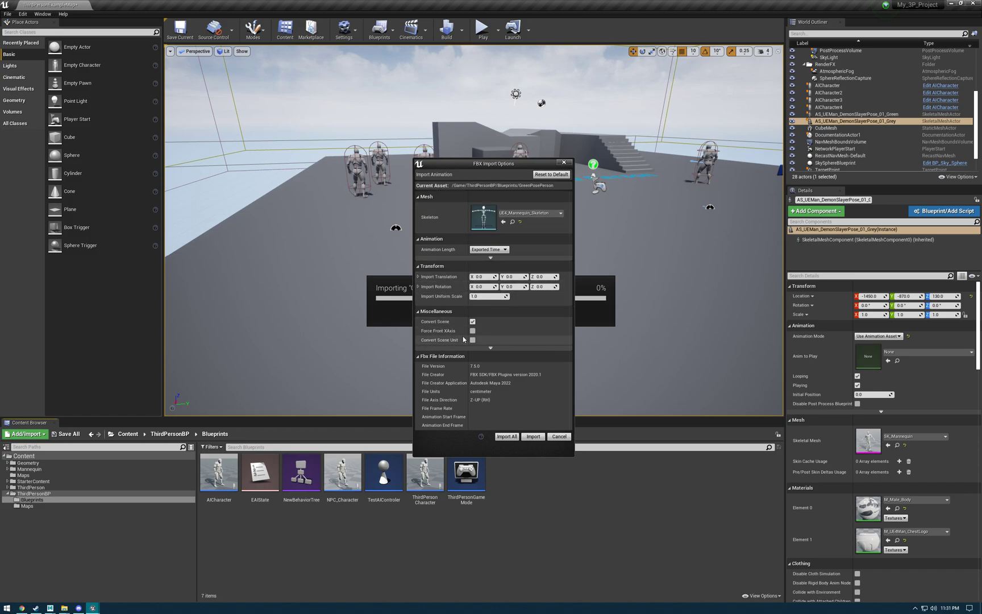
{"action": "left_click", "coordinate": [510, 437]}
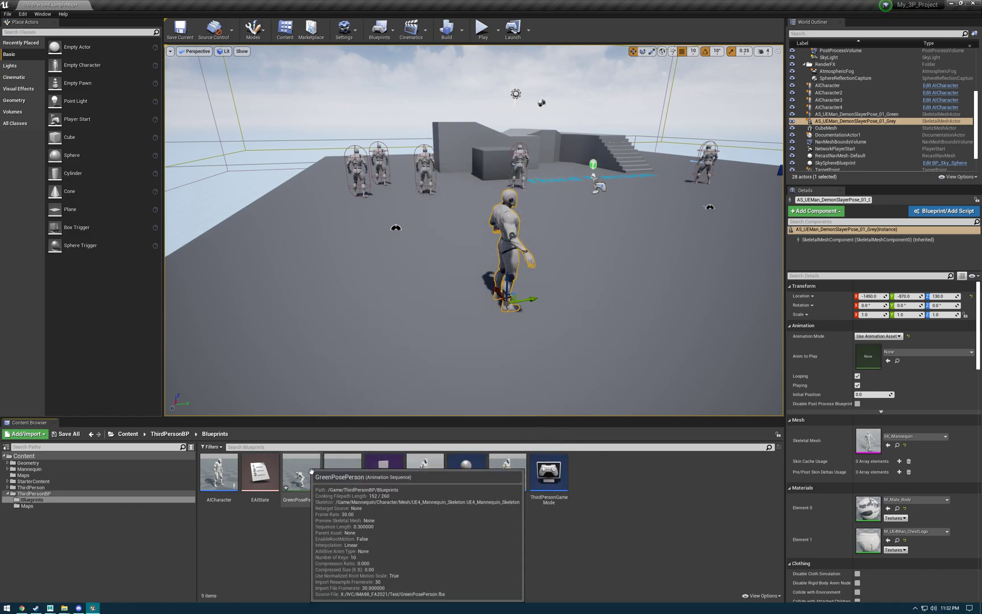
- Open the GreenPosePerson animation and review its skeleton, mesh and animation previews, along with the GreyPosePerson animation
{"action": "double_click", "coordinate": [305, 473]}
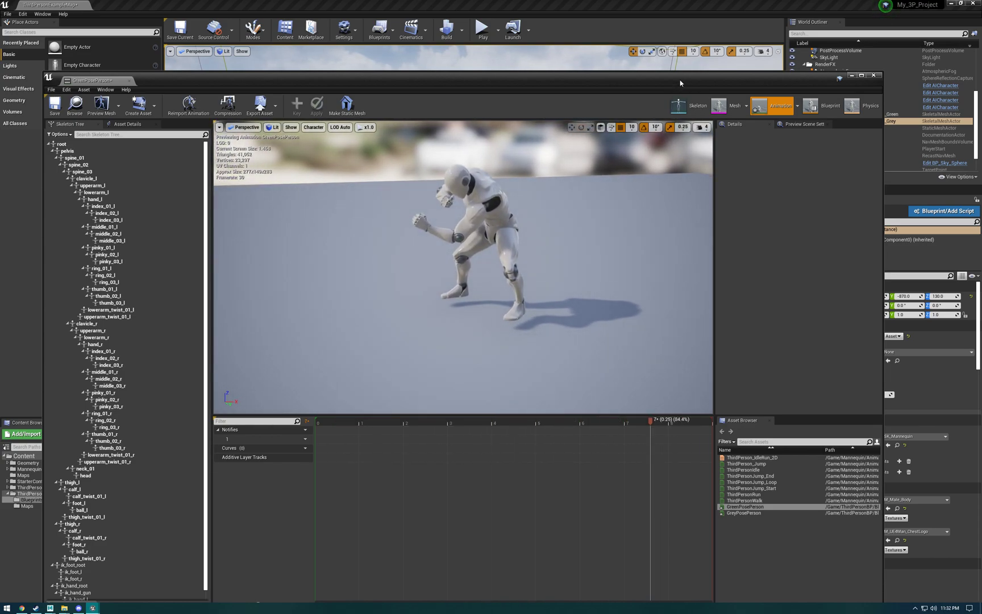
{"action": "left_click", "coordinate": [686, 105]}
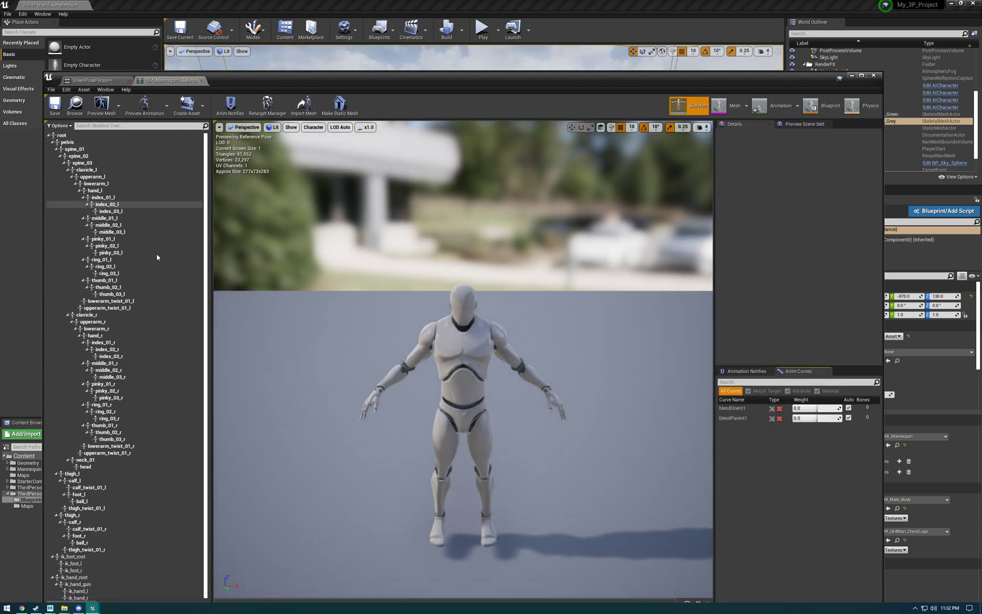
{"action": "right_click_drag", "start_coordinate": [490, 392], "coordinate": [463, 364]}
{"action": "left_click", "coordinate": [733, 109]}
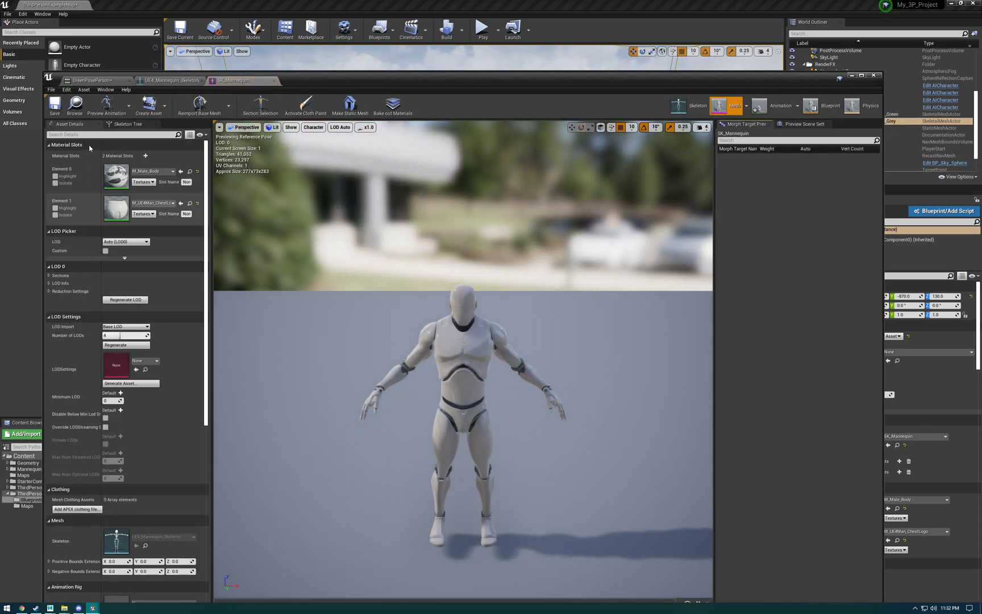
{"action": "left_click", "coordinate": [779, 102]}
{"action": "scroll", "coordinate": [432, 388], "scroll_direction": "up", "scroll_amount": 3}
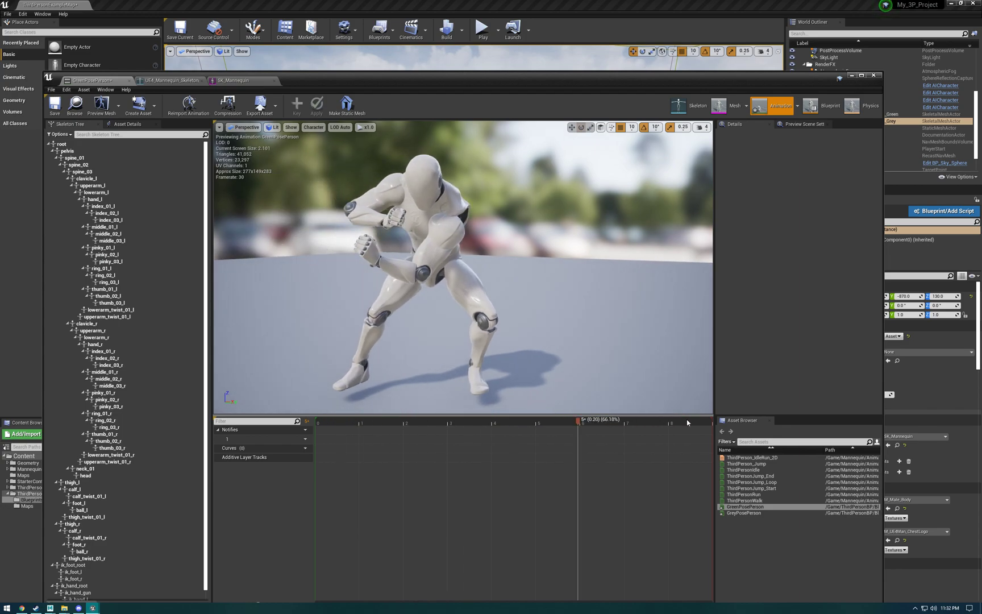
{"action": "left_click", "coordinate": [745, 513]}
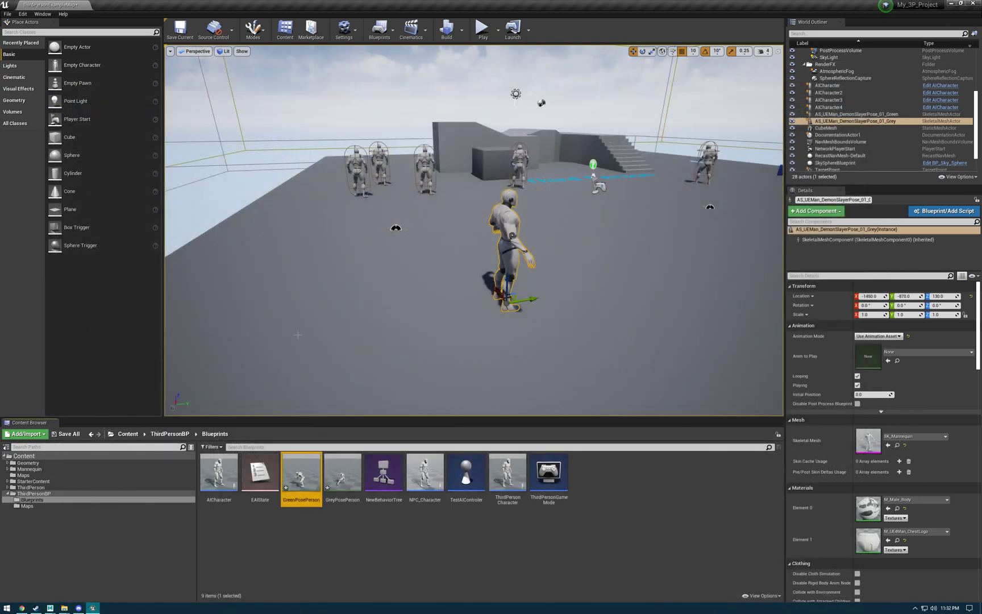
- Save the GreenPosePerson and GreyPosePerson animation sequences together
{"action": "left_click", "coordinate": [343, 499], "text": "ctrl"}
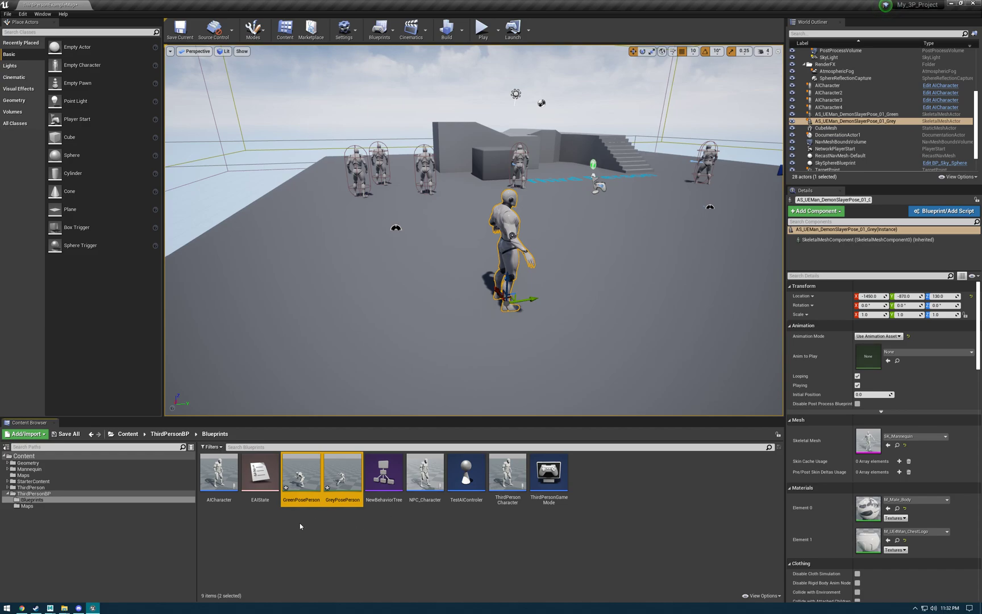
{"action": "right_click", "coordinate": [351, 480]}
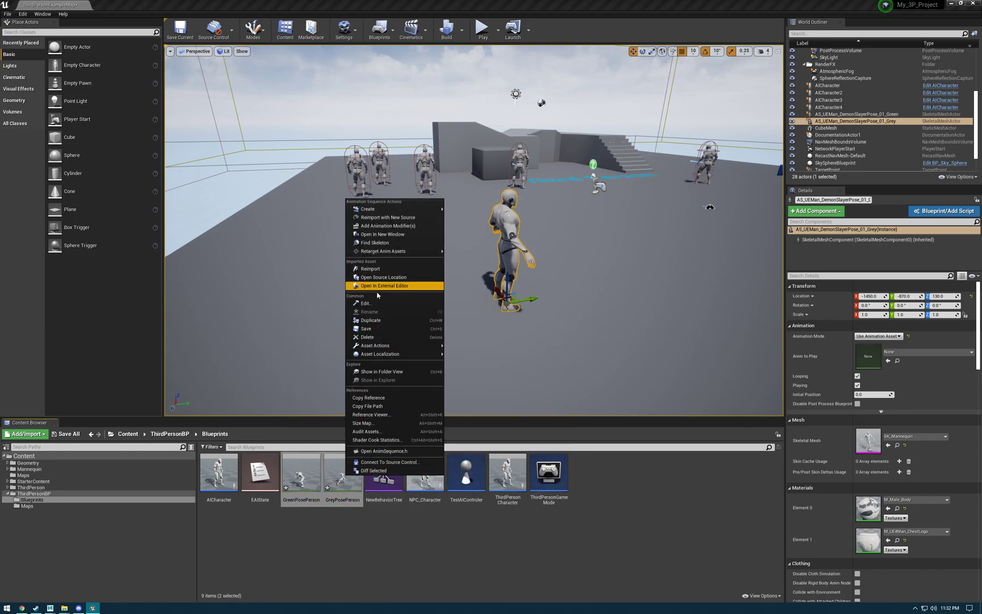
{"action": "left_click", "coordinate": [375, 329]}
- Place both pose animations together on the level's open floor at about X -1560, Y -550, Z 130
{"action": "right_click_drag", "start_coordinate": [376, 329], "coordinate": [454, 328]}
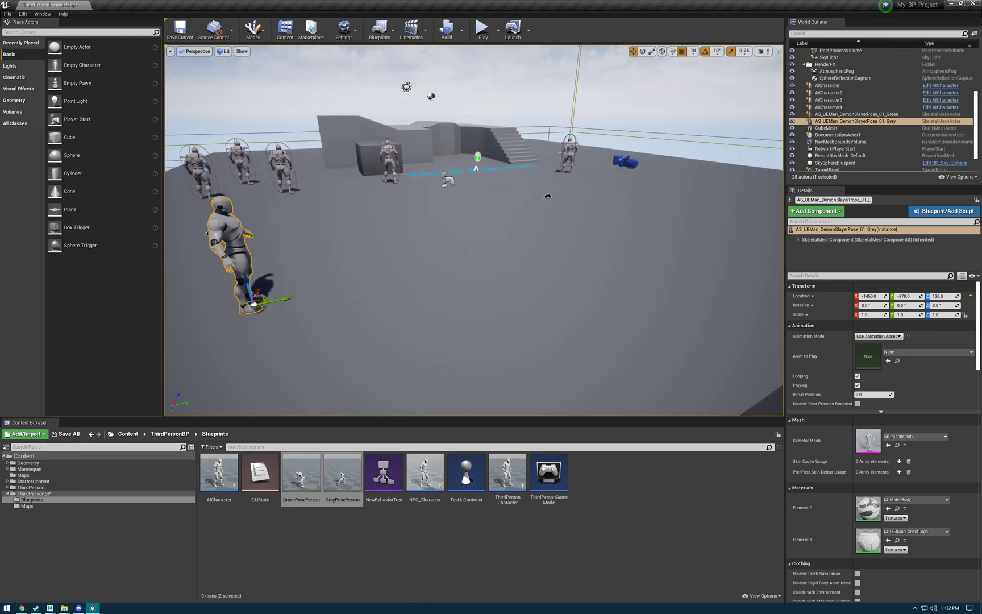
{"action": "key", "text": "a"}
{"action": "right_click_drag", "start_coordinate": [387, 384], "coordinate": [389, 388]}
{"action": "key", "text": "d"}
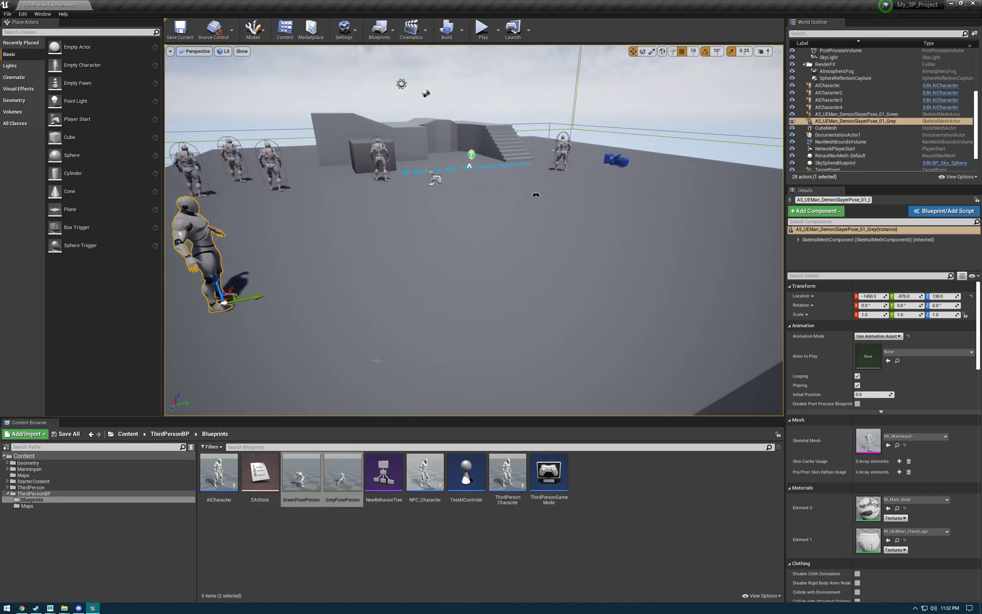
{"action": "middle_click_drag", "start_coordinate": [390, 362], "coordinate": [363, 362]}
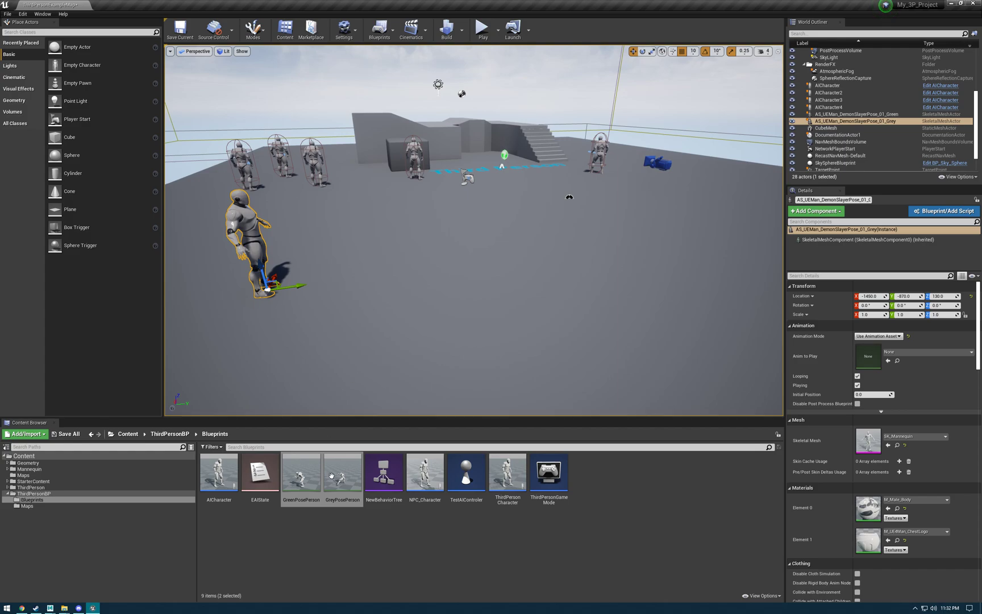
{"action": "left_click_drag", "start_coordinate": [335, 472], "coordinate": [457, 289]}
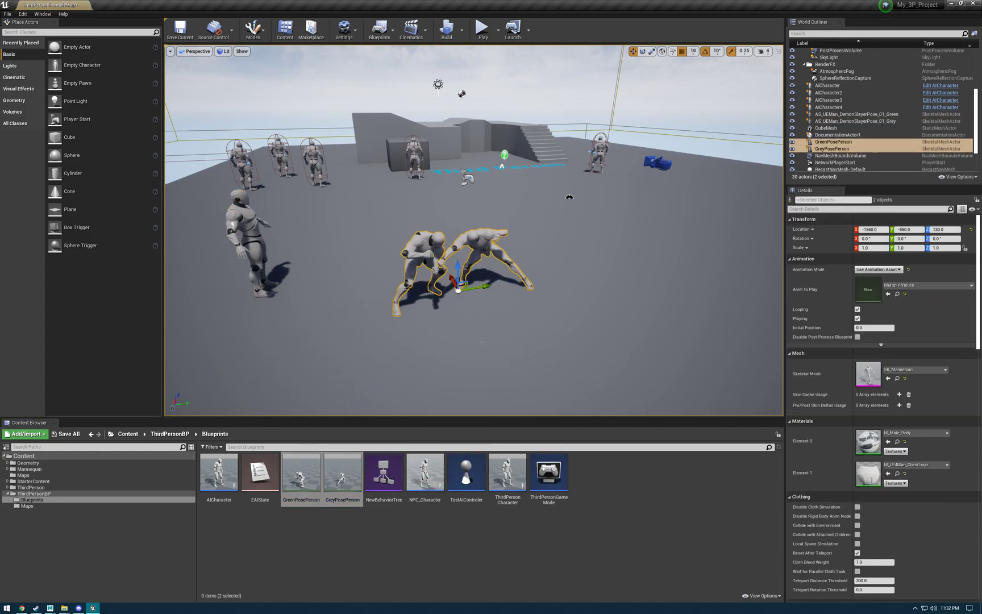
- Examine the placed pair of posed mannequins from several sides and compare them with the standing mannequin
{"action": "key", "text": "a"}
{"action": "right_click_drag", "start_coordinate": [504, 336], "coordinate": [526, 382]}
{"action": "key", "text": "d"}
{"action": "scroll", "coordinate": [540, 348], "scroll_direction": "up", "scroll_amount": 3}
{"action": "left_click_drag", "start_coordinate": [501, 369], "coordinate": [495, 392], "text": "alt"}
{"action": "right_click_drag", "start_coordinate": [495, 392], "coordinate": [535, 386]}
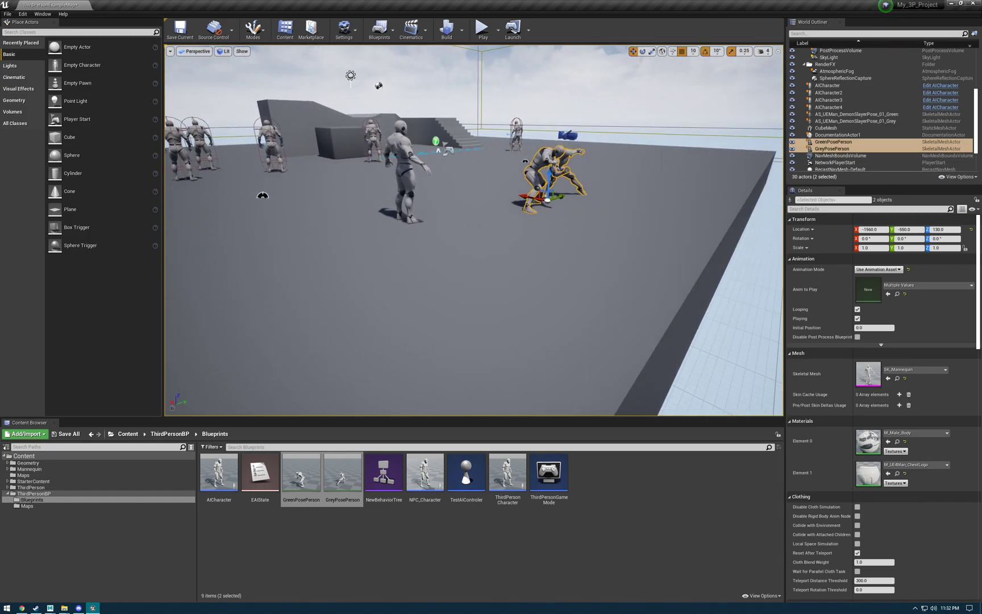
{"action": "right_click_drag", "start_coordinate": [369, 398], "coordinate": [409, 398]}
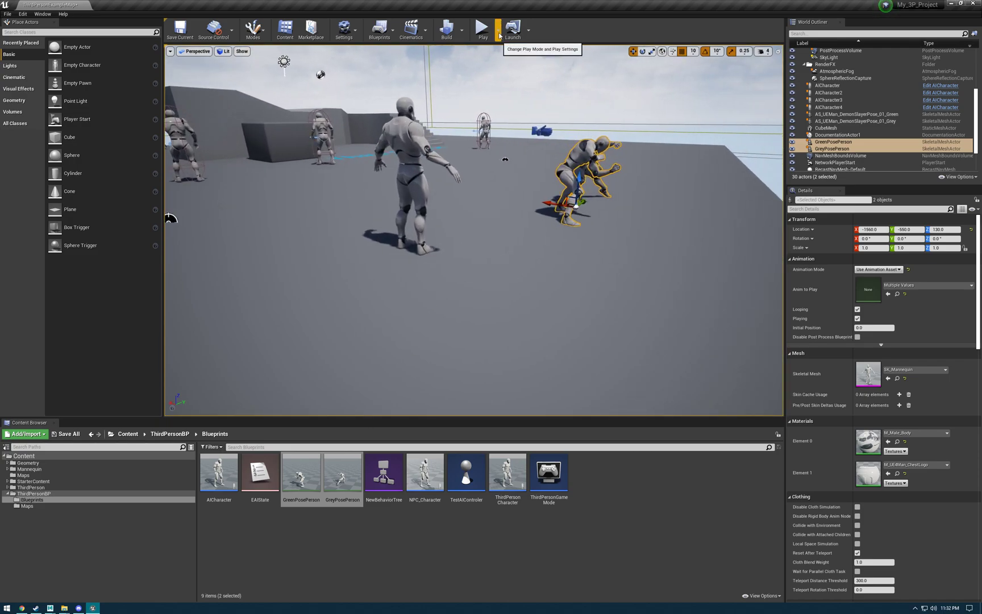
- Play the level, run the character around the posed pair, jump onto them, and stop playing
{"action": "left_click", "coordinate": [535, 52]}
{"action": "key", "text": "w"}
{"action": "key", "text": "a"}
{"action": "key", "text": "w"}
{"action": "key", "text": "a"}
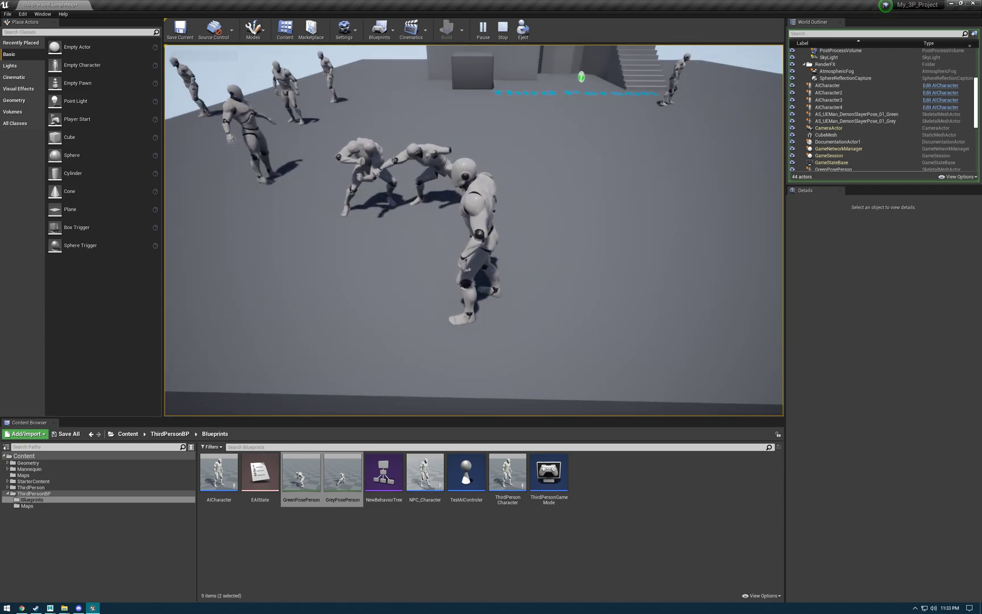
{"action": "key", "text": "w"}
{"action": "key", "text": "a"}
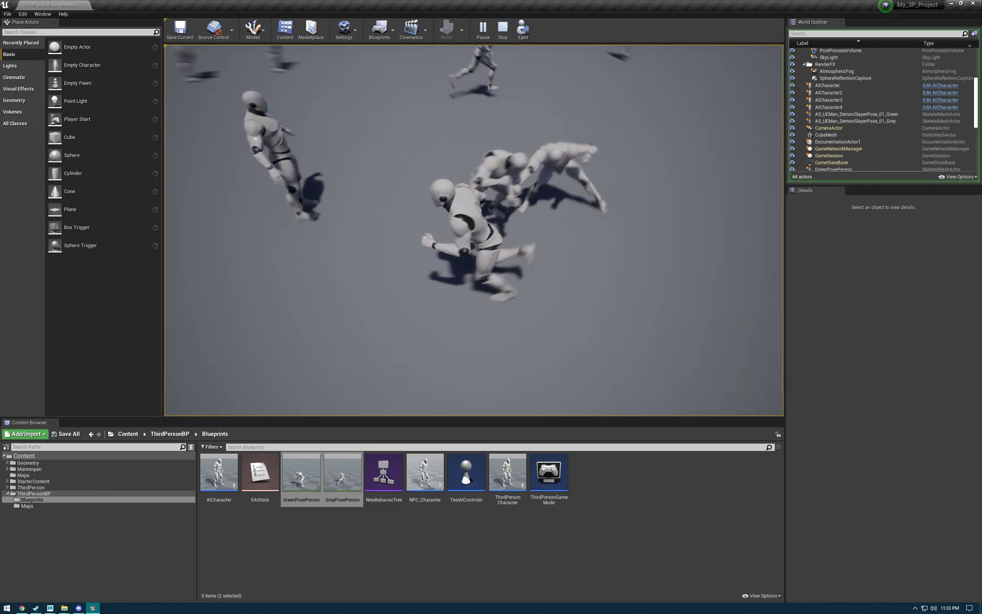
{"action": "key", "text": "w"}
{"action": "key", "text": "a"}
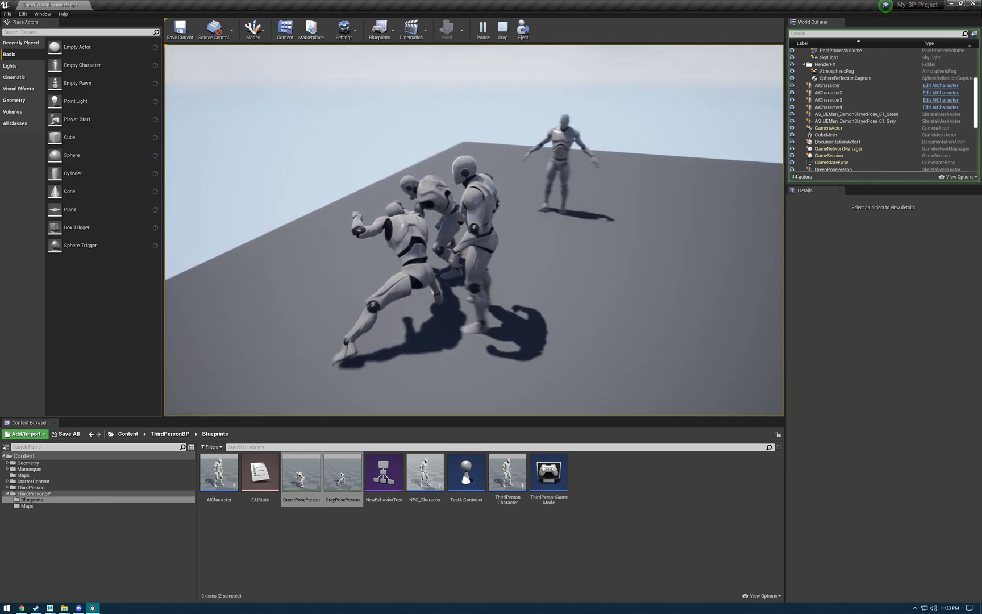
{"action": "key", "text": "w"}
{"action": "key", "text": "s"}
{"action": "key", "text": "d"}
{"action": "key", "text": "w"}
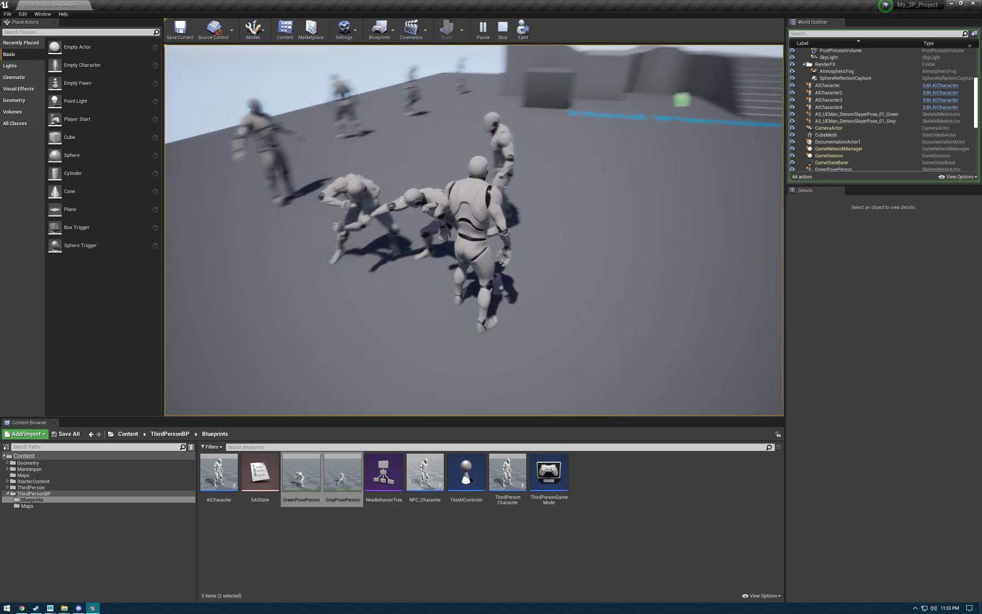
{"action": "key", "text": "space"}
{"action": "key", "text": "w"}
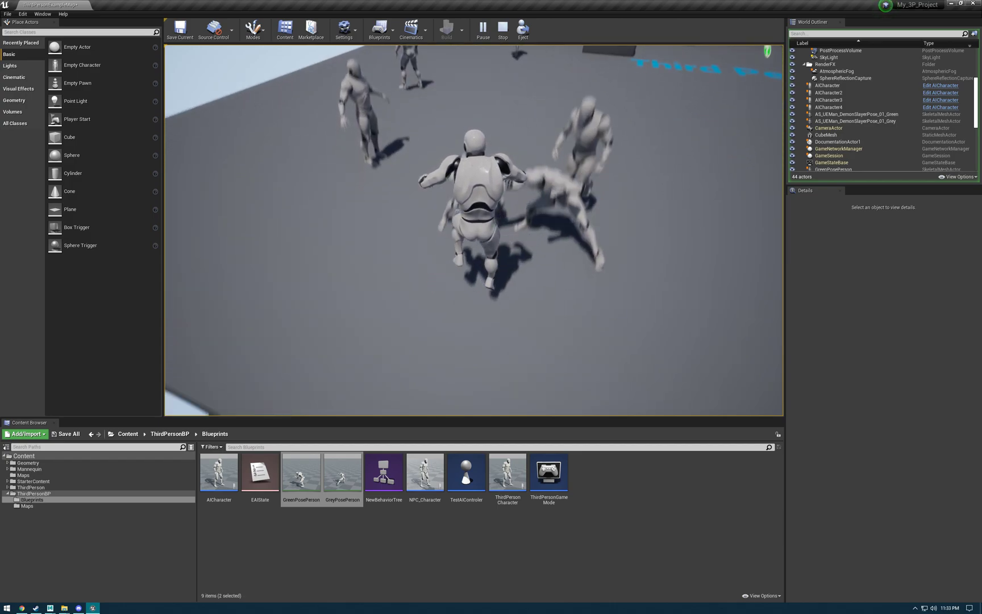
{"action": "key", "text": "s"}
{"action": "key", "text": "w"}
{"action": "key", "text": "space"}
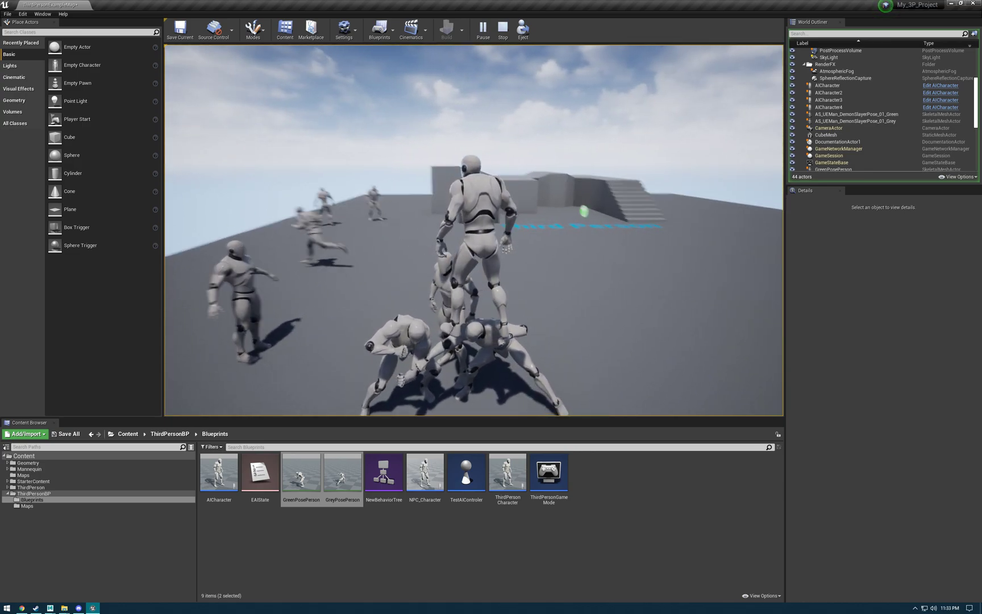
{"action": "key", "text": "Escape"}
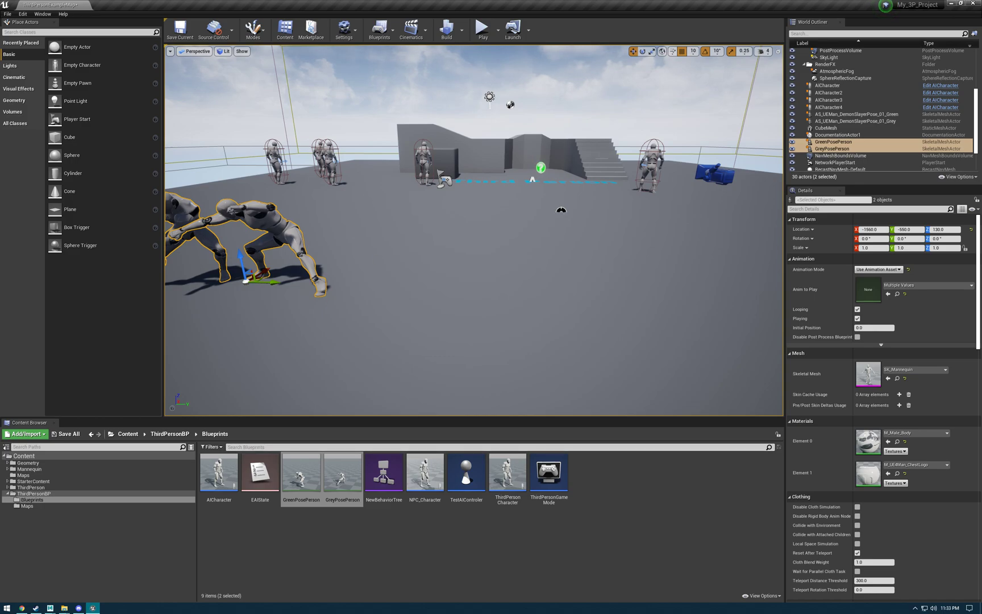
- Replace the placed pair with separately placed actors: GreyPosePerson at about -1580, -390, 130 and GreenPosePerson at about -1360, -520, 130
{"action": "key", "text": "f"}
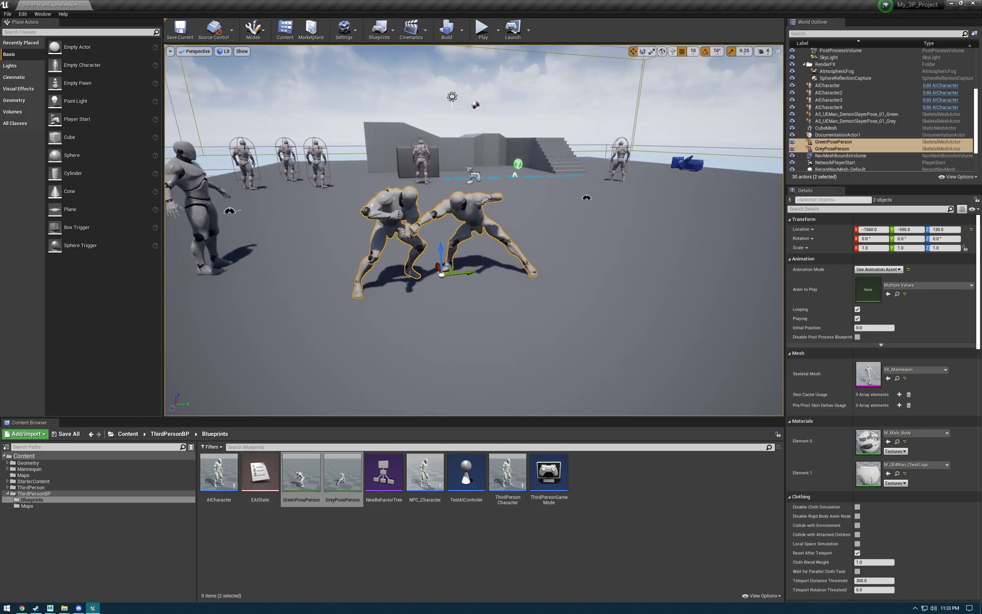
{"action": "key", "text": "Delete"}
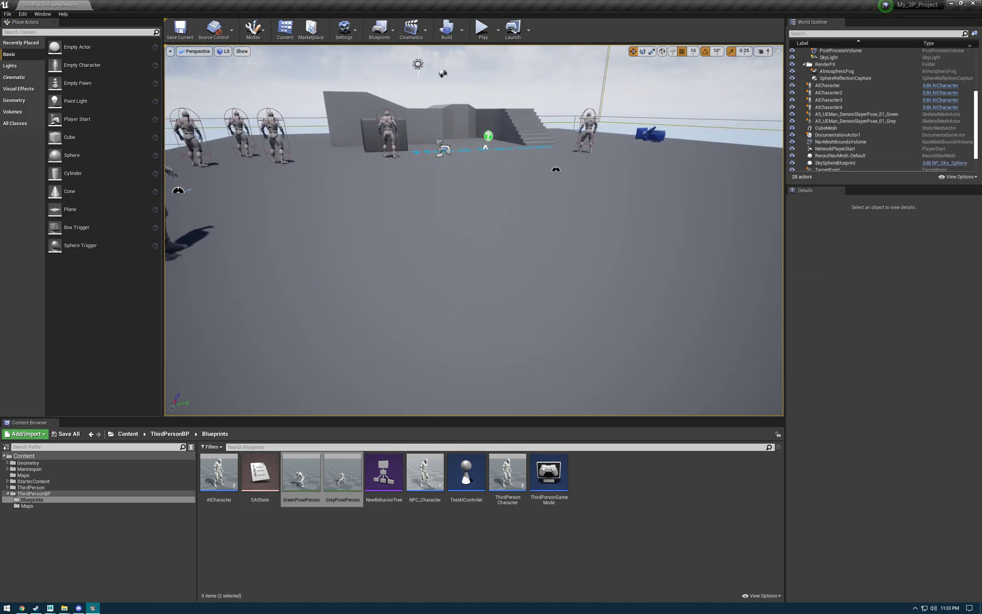
{"action": "left_click_drag", "start_coordinate": [347, 486], "coordinate": [523, 233]}
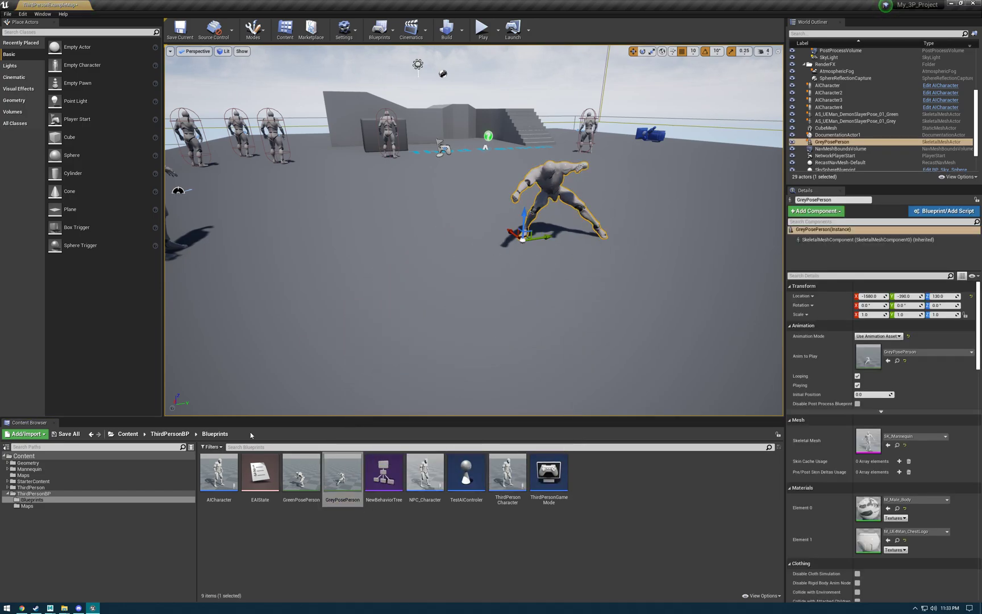
{"action": "left_click_drag", "start_coordinate": [328, 398], "coordinate": [409, 207]}
{"action": "right_click_drag", "start_coordinate": [410, 208], "coordinate": [459, 252]}
{"action": "right_click_drag", "start_coordinate": [519, 131], "coordinate": [755, 223]}
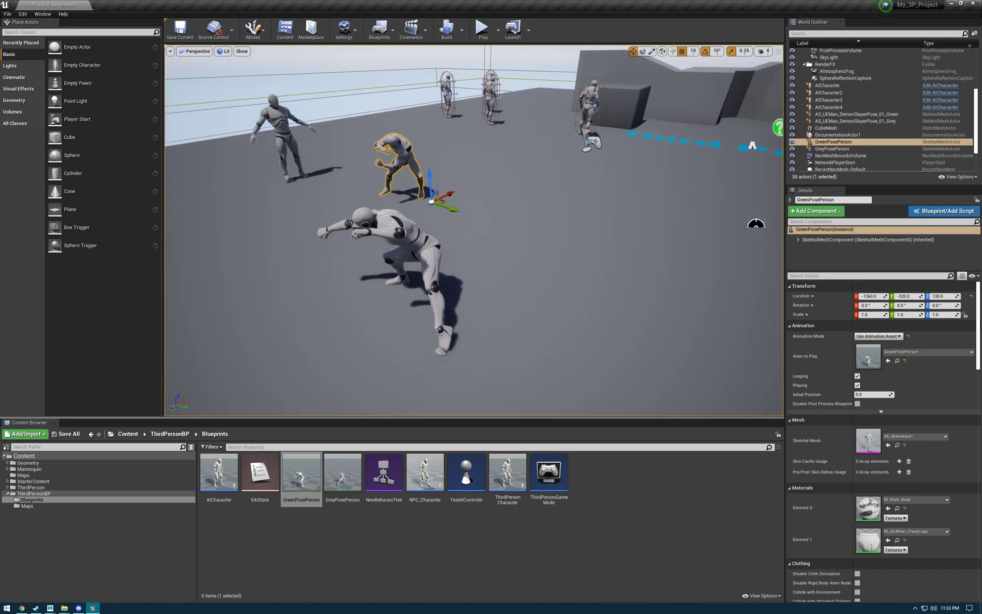
- Move GreenPosePerson to X -1550 and set GreyPosePerson beside it at about X -1550, Y -530, rotated -50° about Z
{"action": "left_click_drag", "start_coordinate": [456, 194], "coordinate": [394, 260]}
{"action": "key", "text": "e"}
{"action": "left_click", "coordinate": [409, 260]}
{"action": "left_click_drag", "start_coordinate": [381, 304], "coordinate": [336, 308]}
{"action": "key", "text": "w"}
{"action": "left_click_drag", "start_coordinate": [401, 286], "coordinate": [353, 238]}
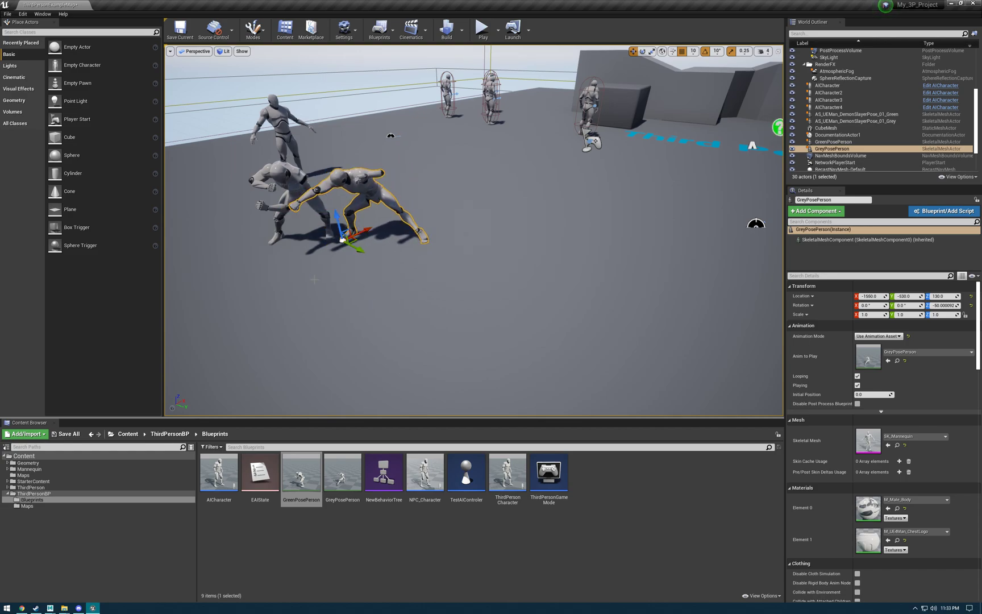
- Try a second GreenPosePerson and GreyPosePerson pair at about X -1540, Y -250, Z 130, rotated -20° about Z, and delete it
{"action": "right_click_drag", "start_coordinate": [296, 209], "coordinate": [329, 187]}
{"action": "left_click", "coordinate": [296, 209], "text": "shift"}
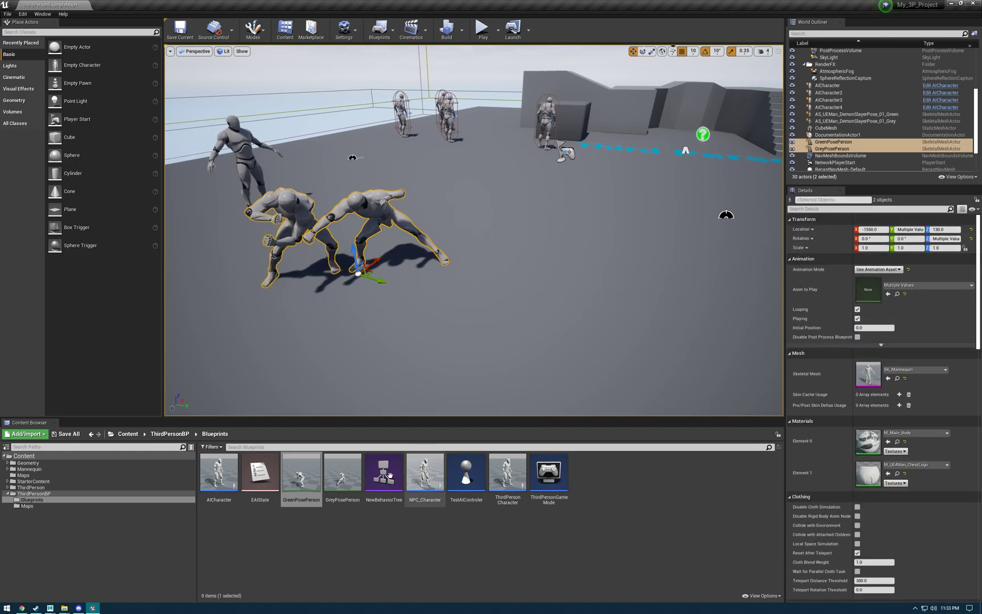
{"action": "left_click", "coordinate": [343, 476], "text": "ctrl"}
{"action": "left_click_drag", "start_coordinate": [420, 440], "coordinate": [528, 351]}
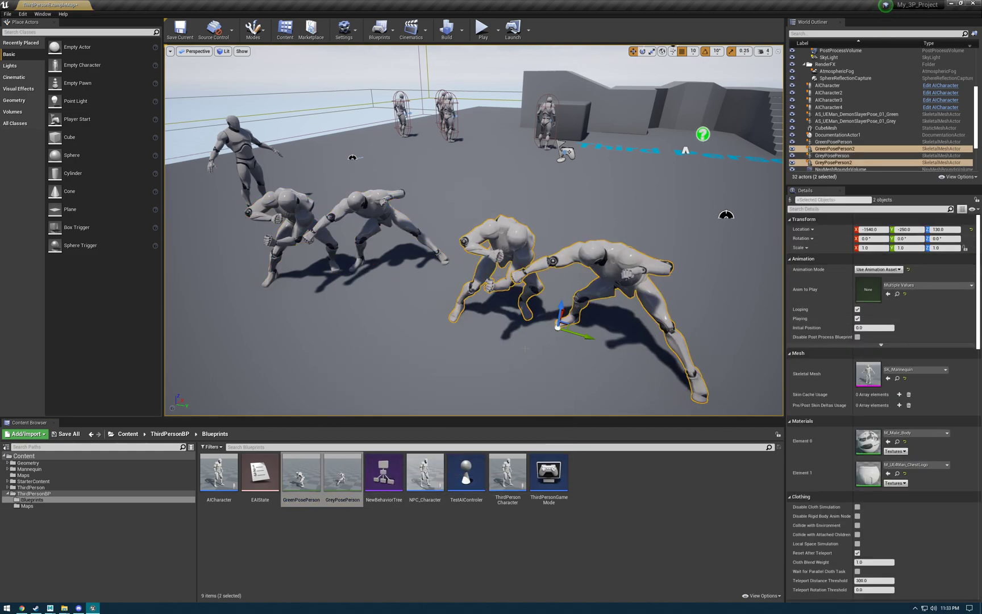
{"action": "left_click_drag", "start_coordinate": [577, 361], "coordinate": [557, 361]}
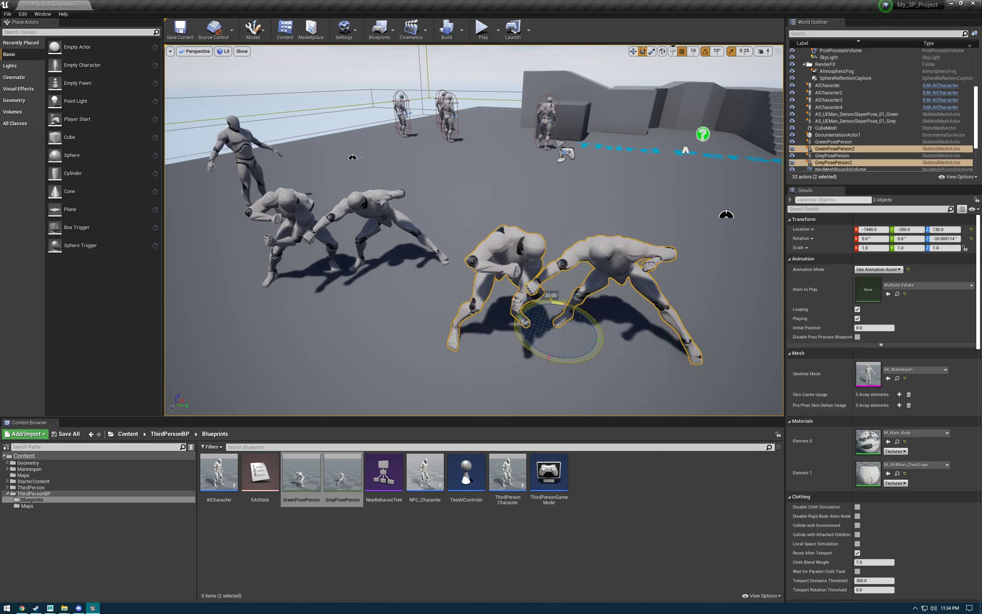
{"action": "key", "text": "ctrl+z"}
{"action": "key", "text": "Delete"}
- Move the remaining GreyPosePerson away from GreenPosePerson to about X -1580, Y -370, Z 130
{"action": "left_click", "coordinate": [380, 211]}
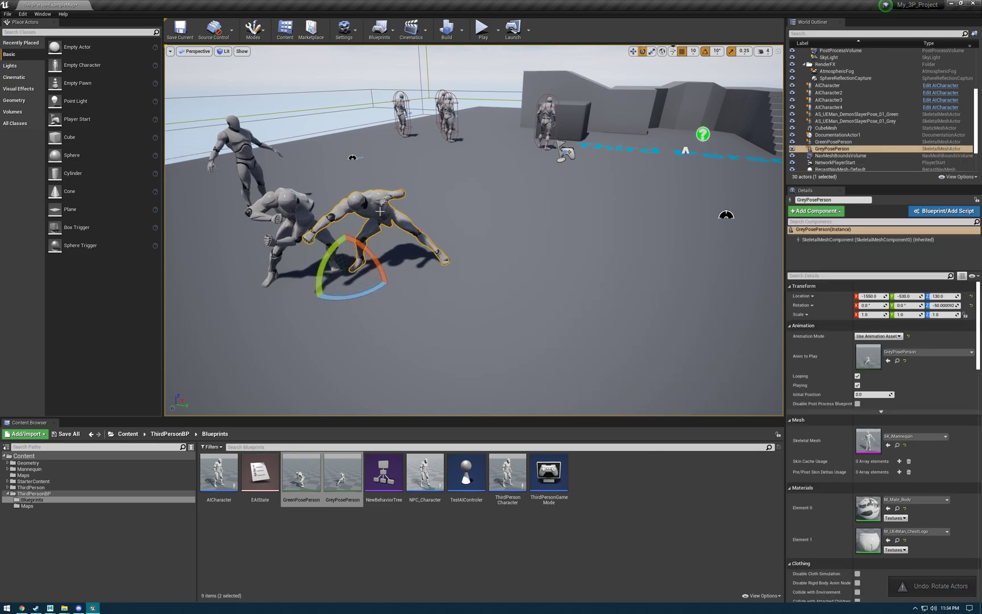
{"action": "key", "text": "Delete"}
{"action": "key", "text": "ctrl+z"}
{"action": "key", "text": "ctrl+z"}
{"action": "left_click", "coordinate": [369, 265]}
{"action": "left_click_drag", "start_coordinate": [370, 267], "coordinate": [541, 329]}
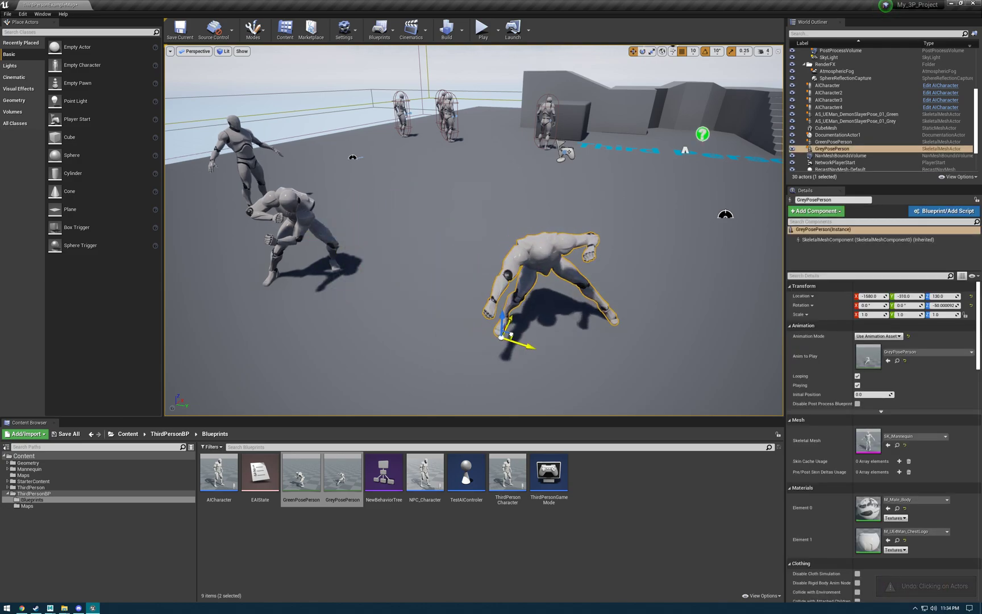
- Reset the location and rotation of GreenPosePerson and GreyPosePerson to zero together and raise the pair to about Z 150
{"action": "left_click", "coordinate": [301, 209], "text": "ctrl"}
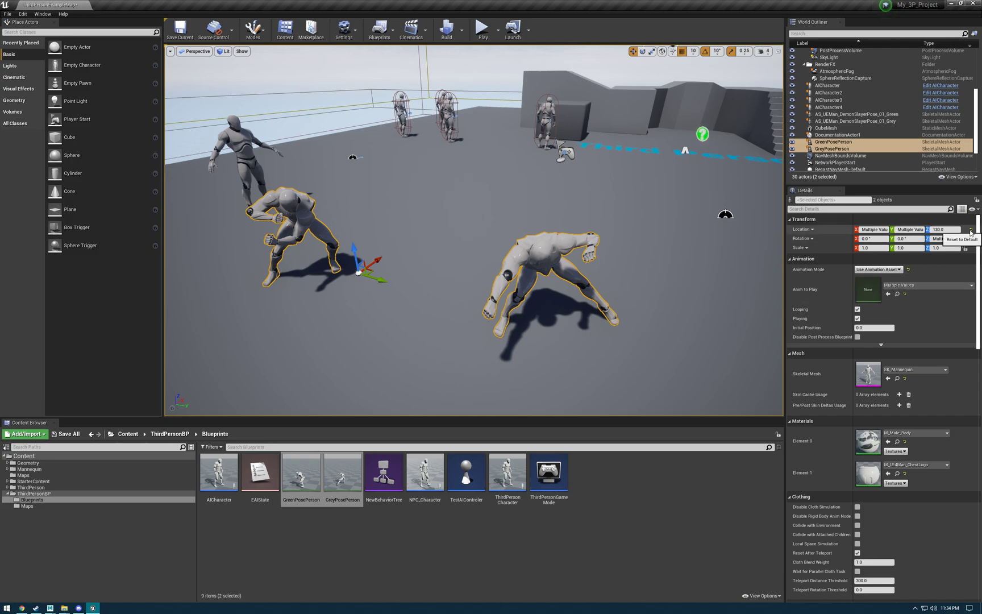
{"action": "left_click", "coordinate": [971, 230]}
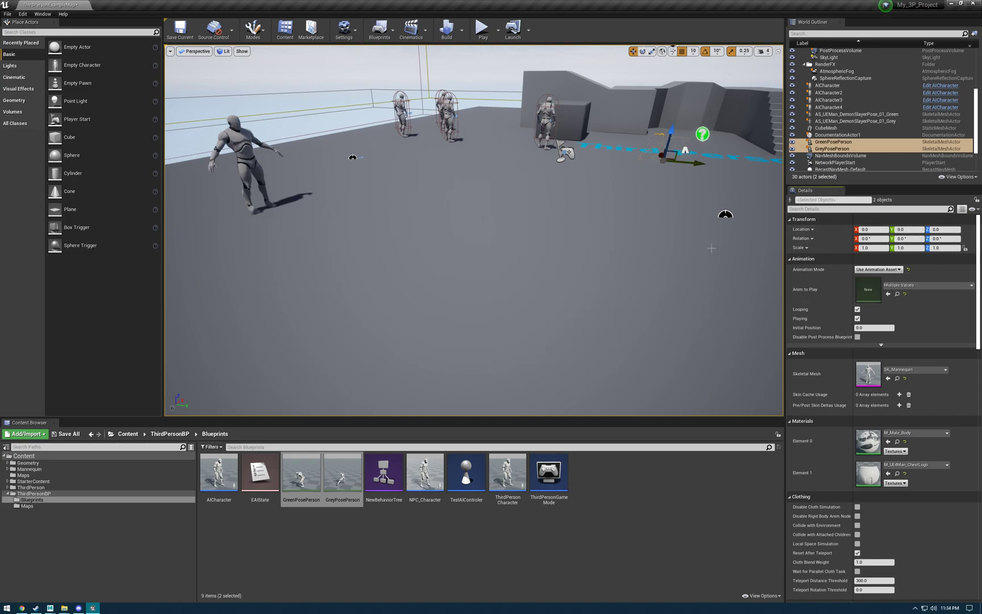
{"action": "key", "text": "f"}
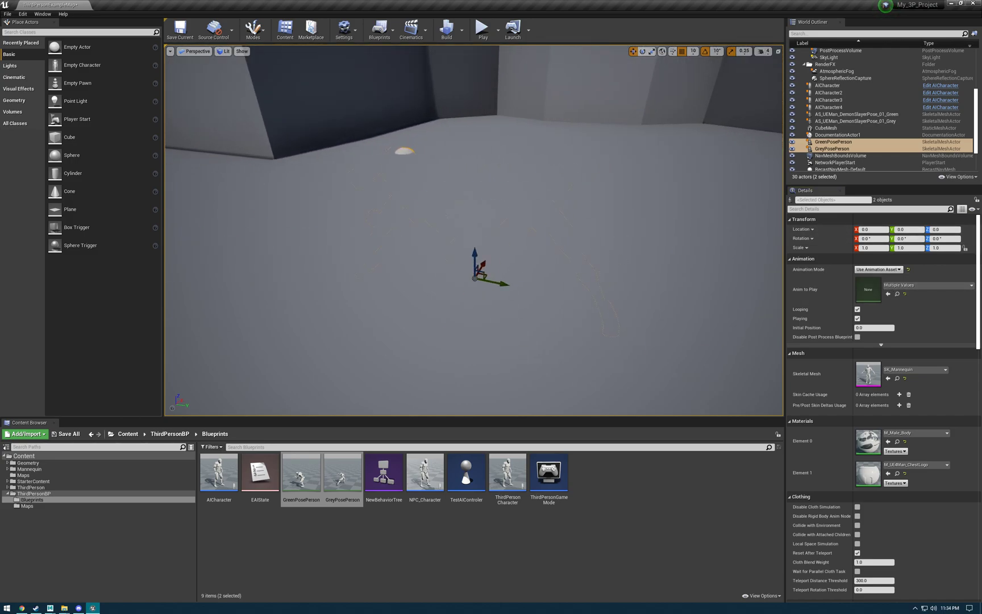
{"action": "left_click_drag", "start_coordinate": [452, 266], "coordinate": [452, 188], "text": "alt"}
{"action": "left_click_drag", "start_coordinate": [464, 273], "coordinate": [462, 98]}
{"action": "right_click_drag", "start_coordinate": [487, 188], "coordinate": [487, 227]}
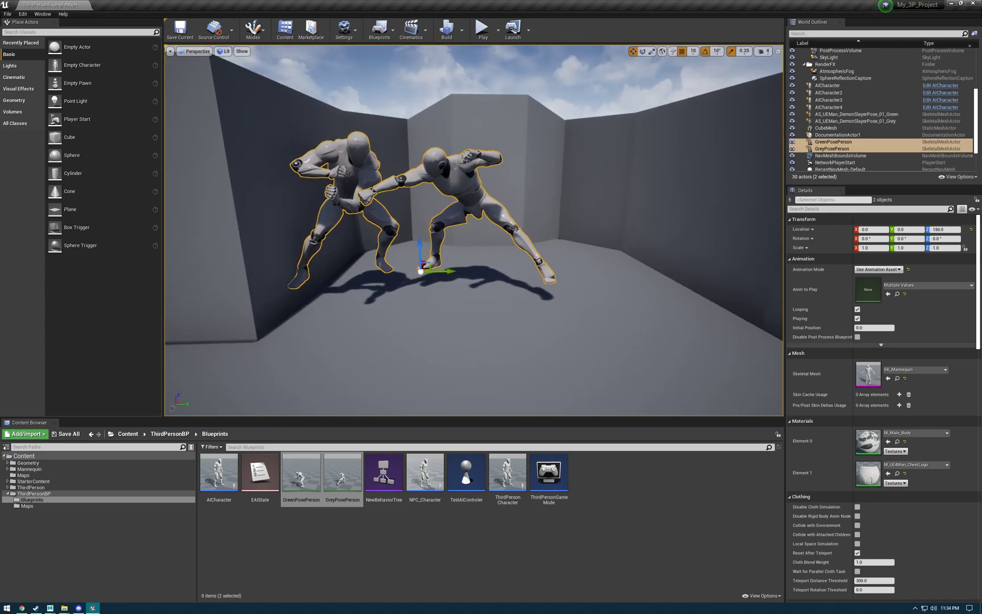
- Move the pair to about X -30, Y 0, Z 340 and rotate it -40° about Z
{"action": "mouse_move", "coordinate": [441, 271]}
{"action": "right_mouse_down"}
{"action": "mouse_move", "coordinate": [398, 271]}
{"action": "mouse_move", "coordinate": [455, 271]}
{"action": "right_mouse_up"}
{"action": "left_click_drag", "start_coordinate": [526, 277], "coordinate": [739, 398]}
{"action": "right_click_drag", "start_coordinate": [572, 217], "coordinate": [637, 250]}
{"action": "right_click_drag", "start_coordinate": [511, 187], "coordinate": [484, 250]}
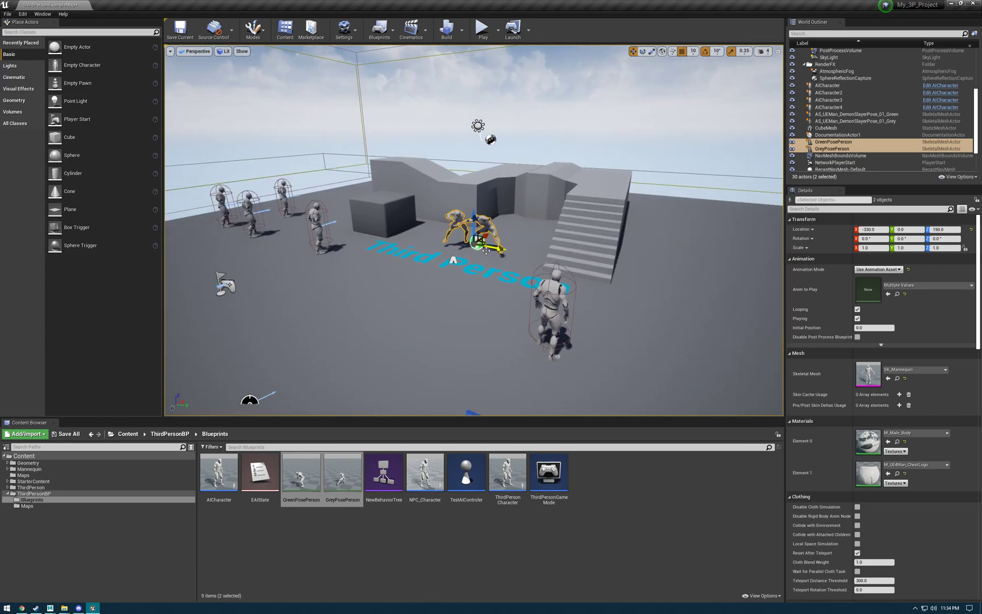
{"action": "left_click_drag", "start_coordinate": [460, 238], "coordinate": [531, 187]}
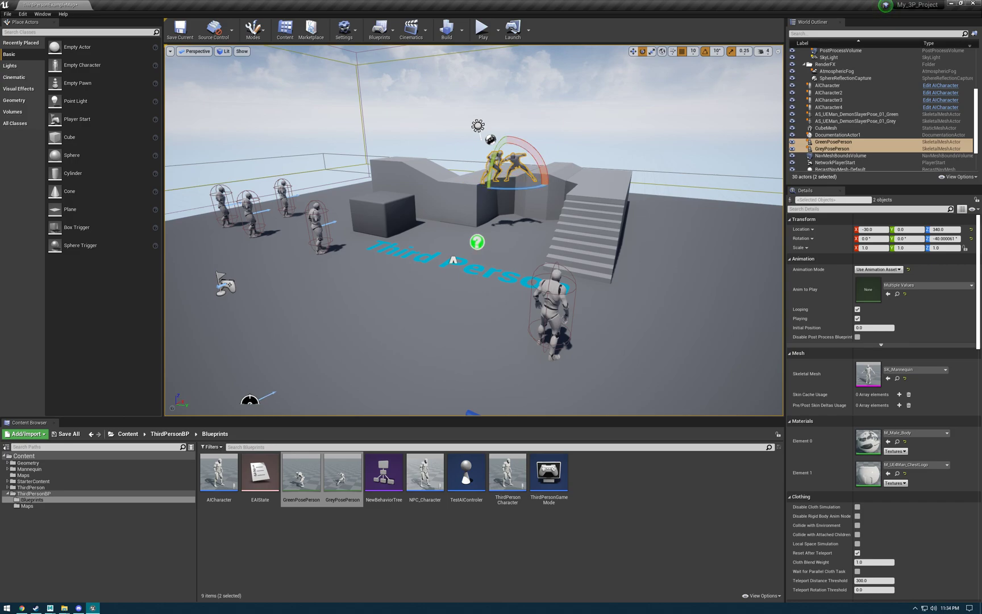
- Shift the pair onto the raised platform at about X 210, Y -210 and snap both actors down to its surface
{"action": "key", "text": "f"}
{"action": "key", "text": "w"}
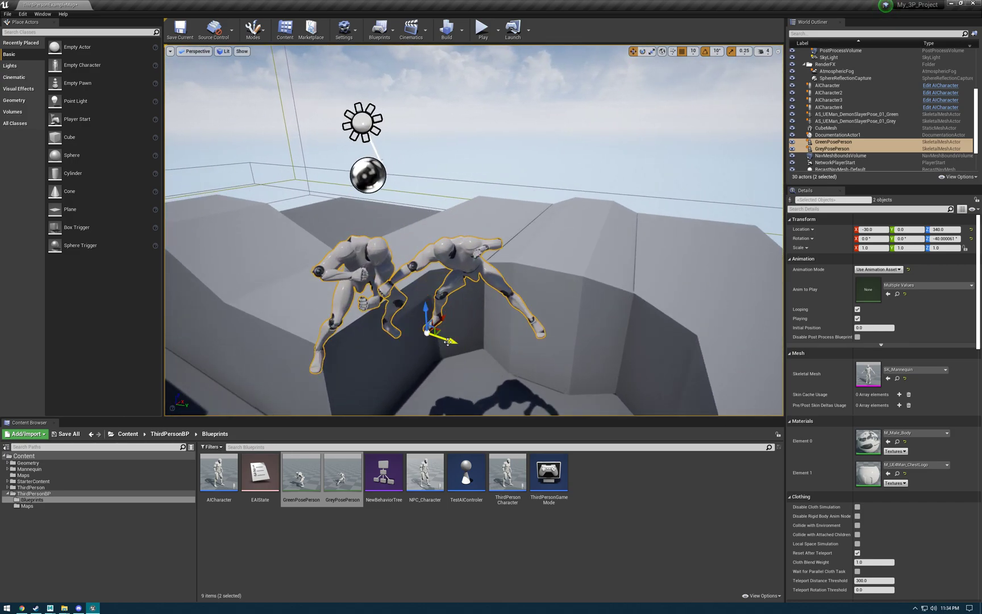
{"action": "left_click_drag", "start_coordinate": [450, 335], "coordinate": [422, 241]}
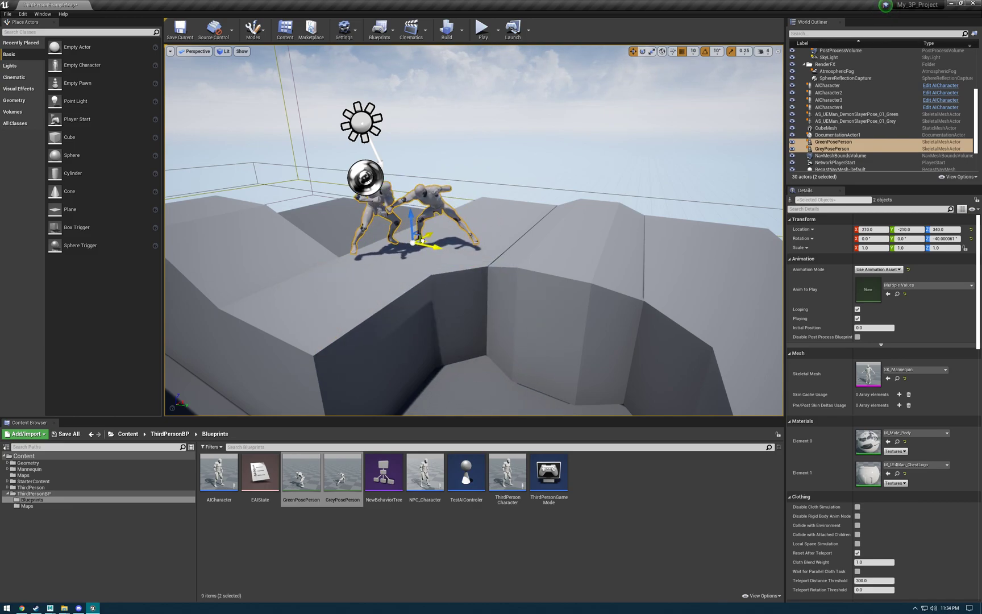
{"action": "key", "text": "End"}
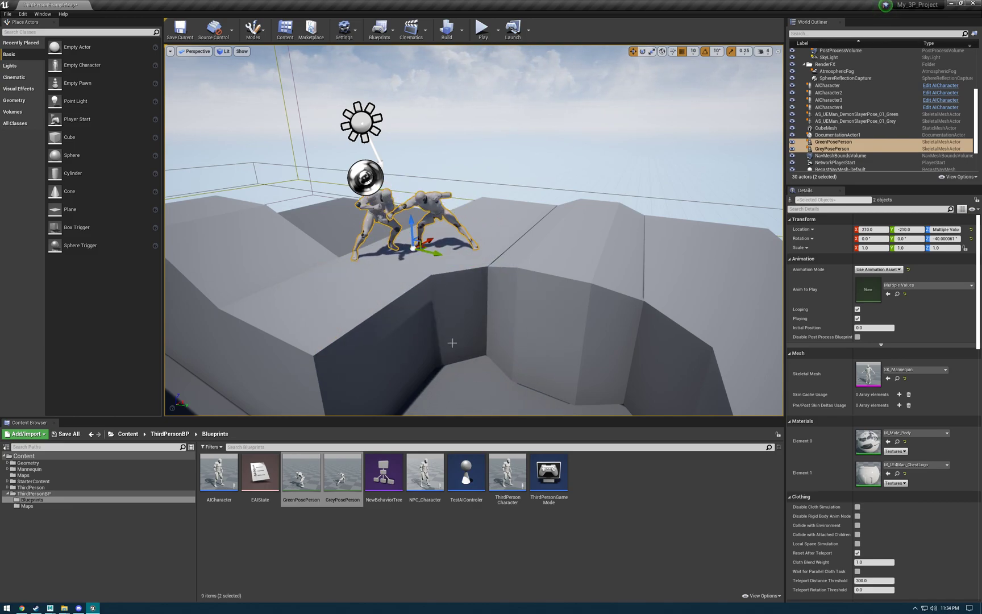
- Check the pair in Game View, and play the level, running the character up the stairs to view the poses from the platform
{"action": "middle_click_drag", "start_coordinate": [449, 300], "coordinate": [364, 321]}
{"action": "key", "text": "g"}
{"action": "right_click_drag", "start_coordinate": [463, 328], "coordinate": [488, 335]}
{"action": "key", "text": "g"}
{"action": "key", "text": "g"}
{"action": "left_click", "coordinate": [482, 28]}
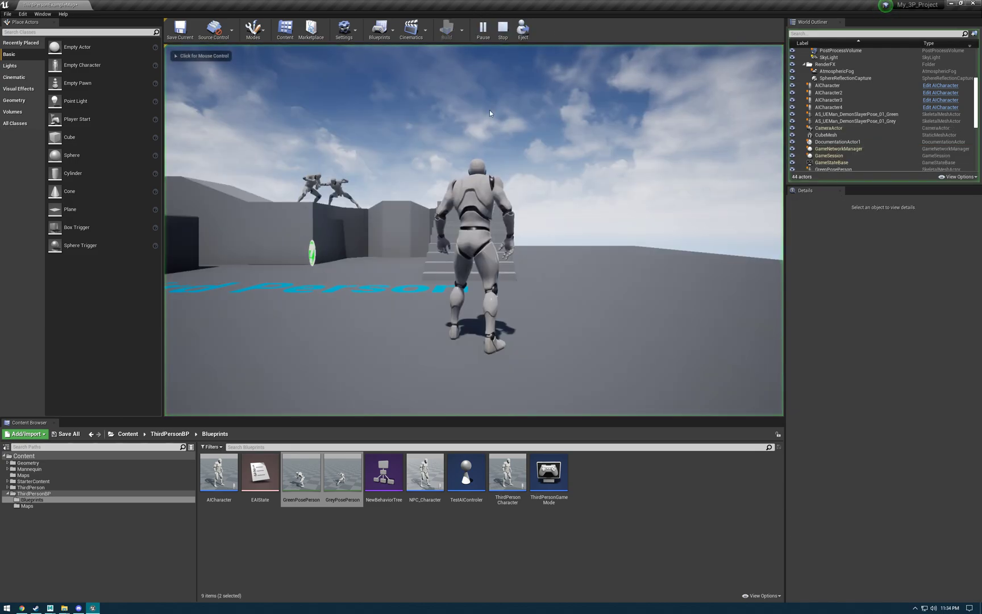
{"action": "key", "text": "w"}
{"action": "key", "text": "w"}
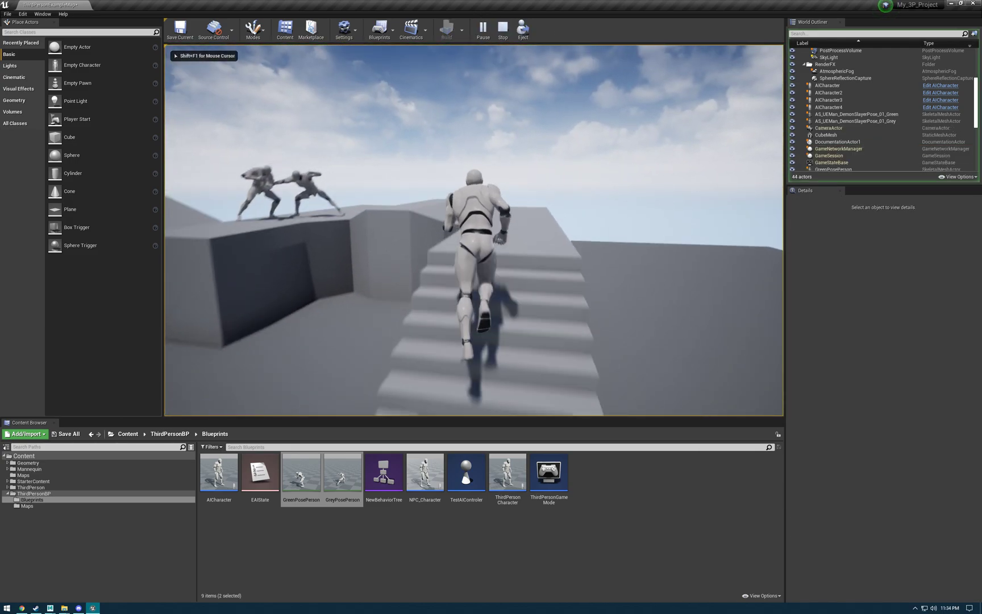
{"action": "key", "text": "w"}
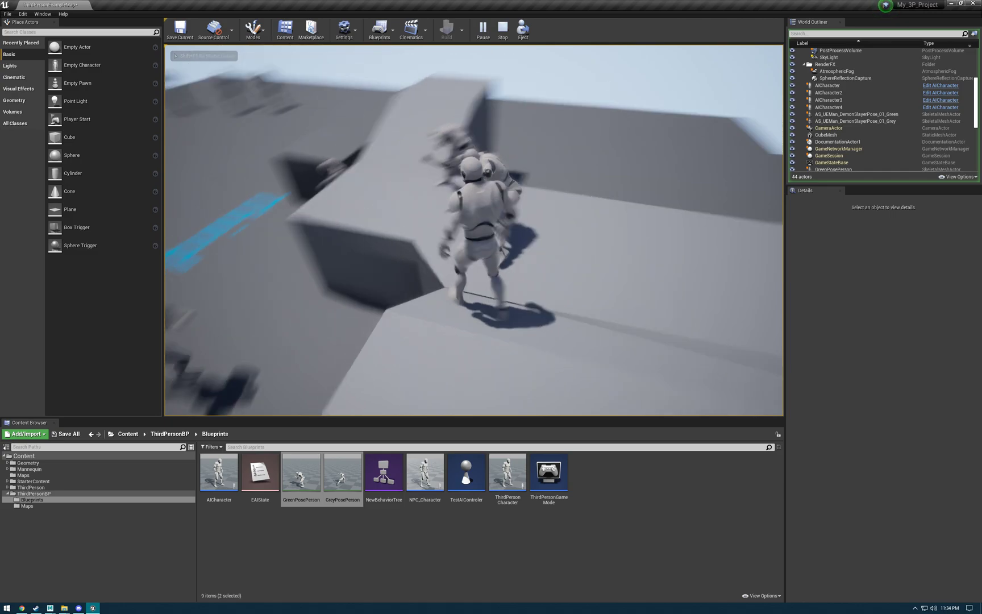
{"action": "key", "text": "s"}
{"action": "key", "text": "a"}
{"action": "key", "text": "s"}
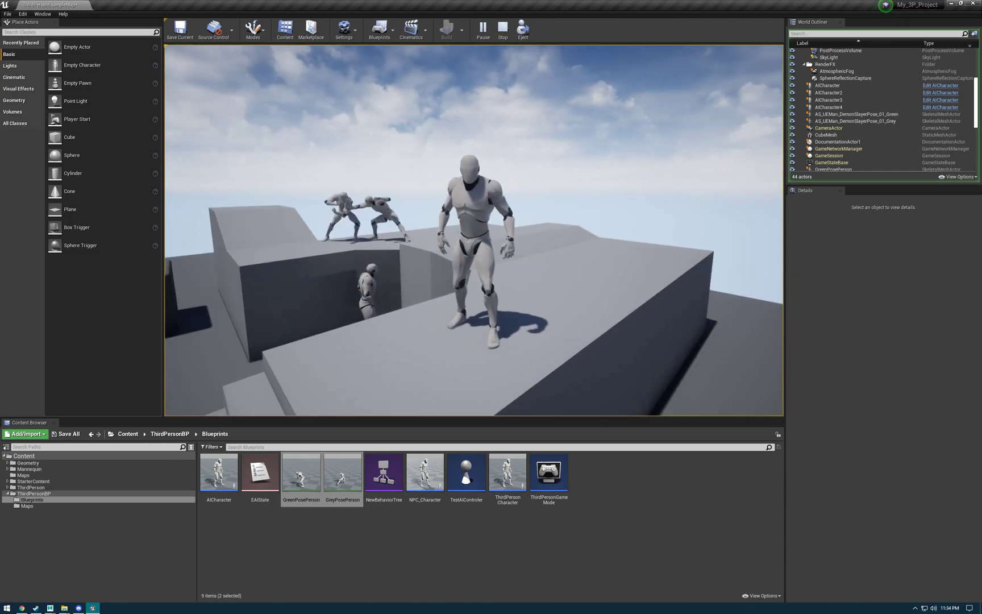